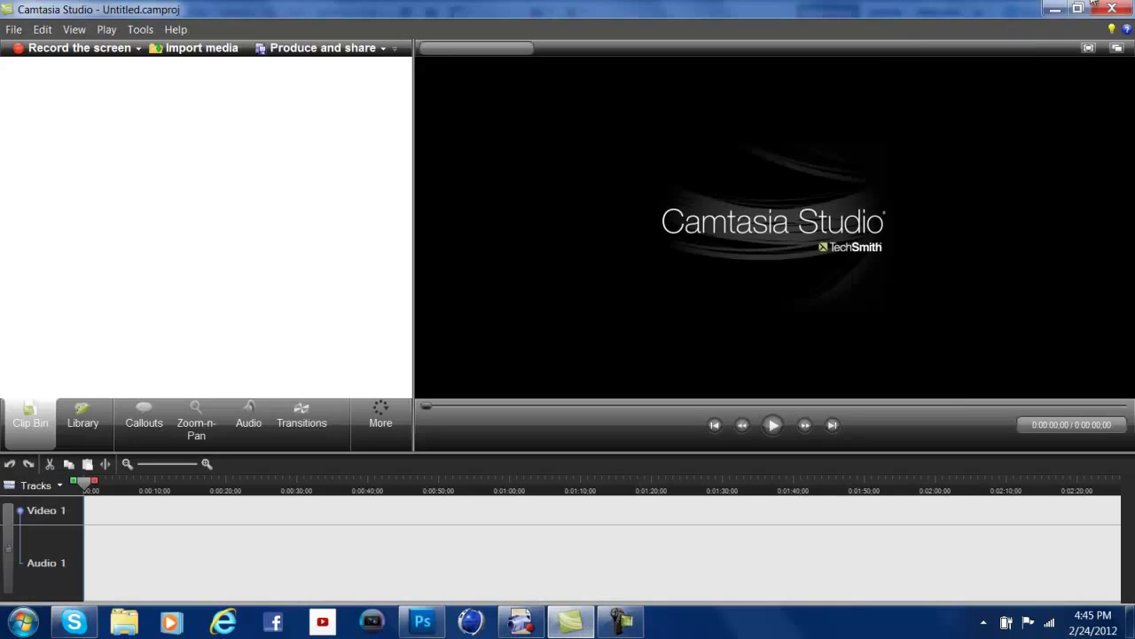
# Close Camtasia Studio and minimize the empty Photoshop CS5 window.
pyautogui.click(1115, 7)
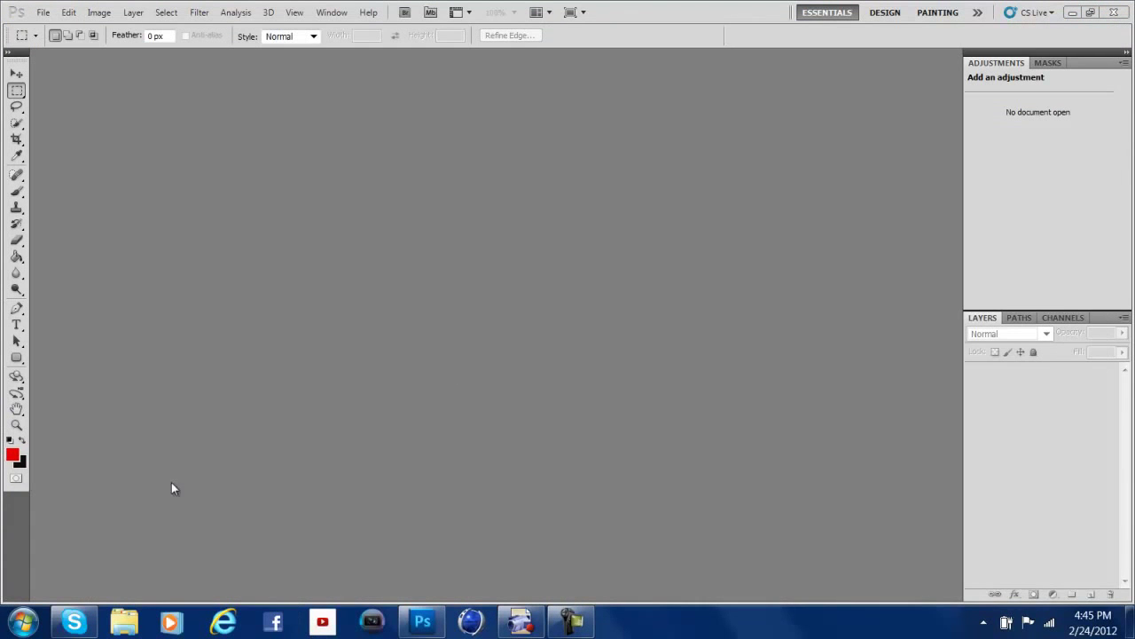
pyautogui.moveTo(532, 624)
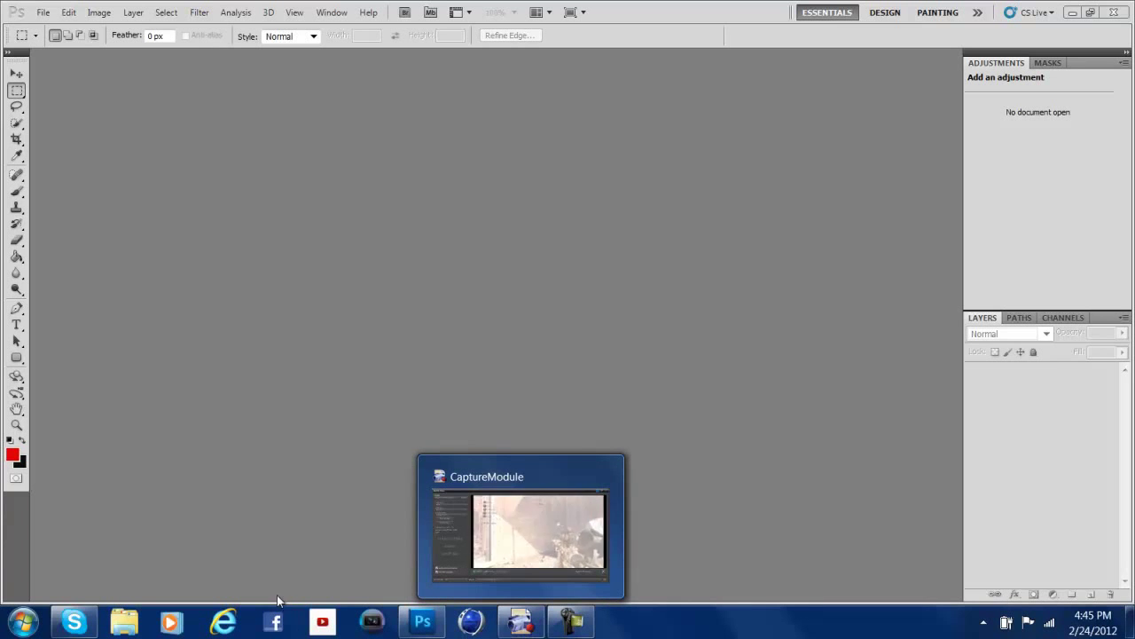
pyautogui.click(1072, 13)
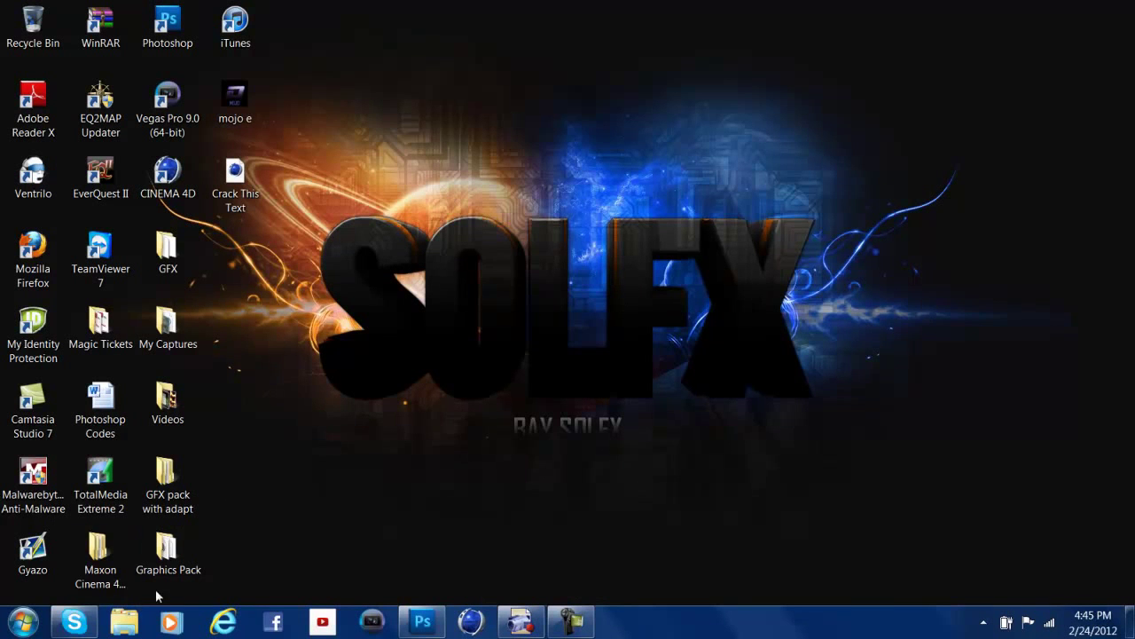
# Open Drag BG.psd from GFX > Finished Projects in Photoshop by dragging it onto the taskbar icon.
pyautogui.doubleClick(167, 248)
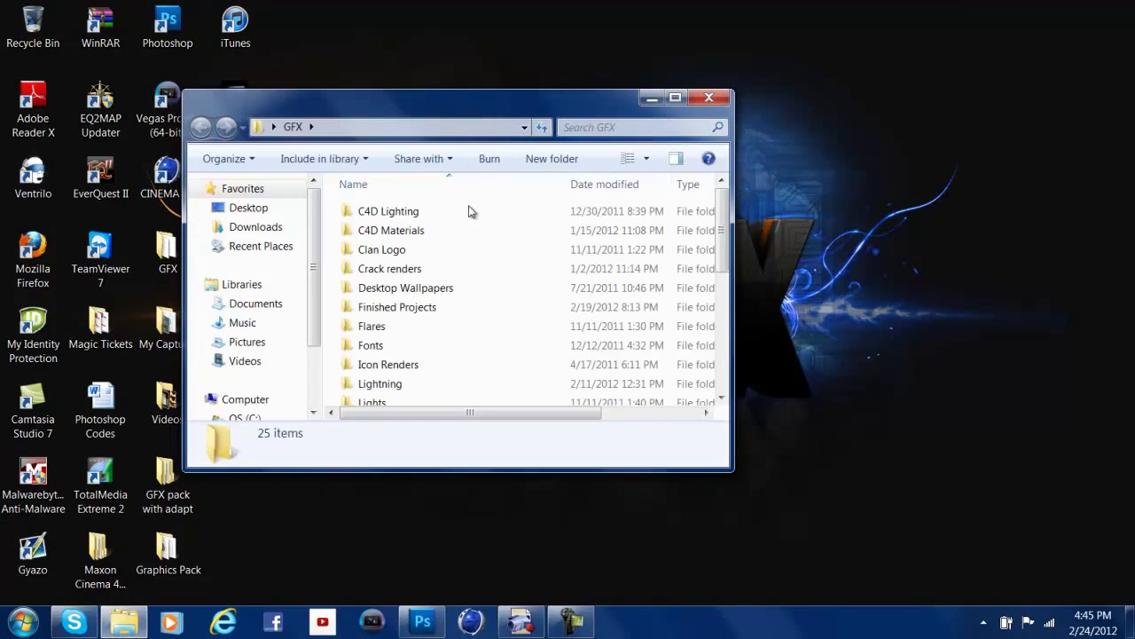
pyautogui.doubleClick(430, 307)
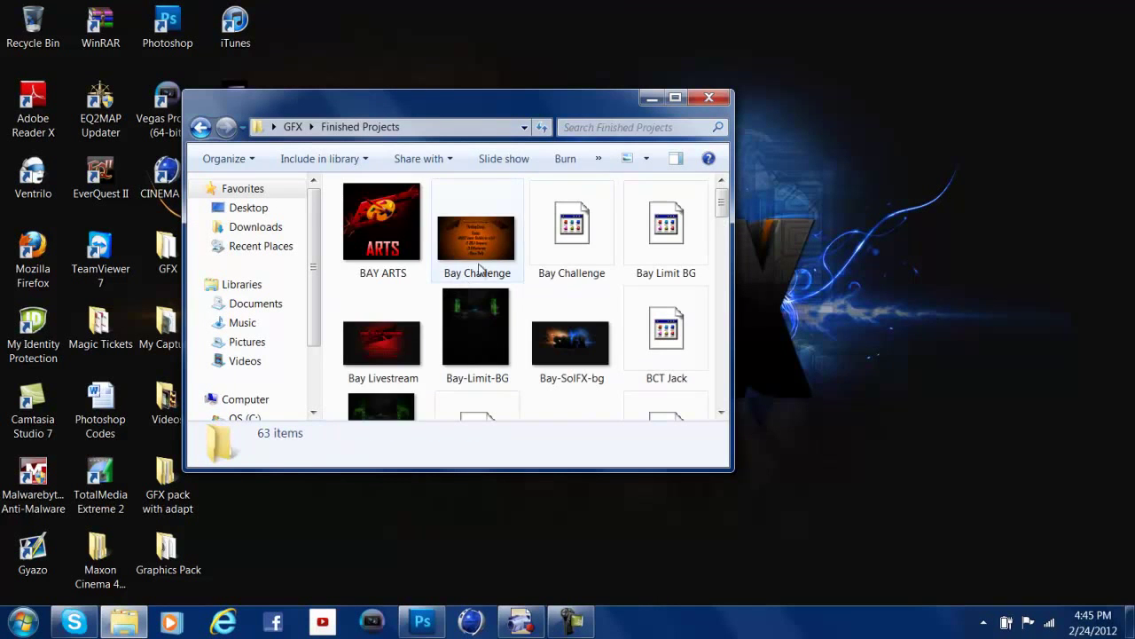
pyautogui.scroll(-10, 479, 266)
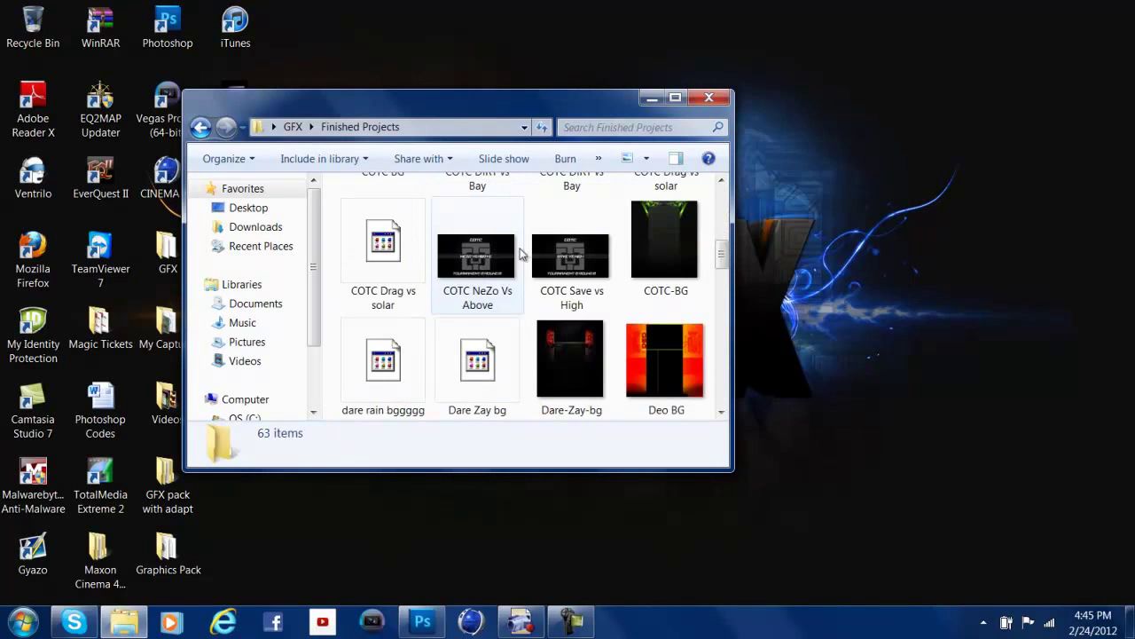
pyautogui.scroll(-3, 619, 228)
pyautogui.scroll(2, 625, 223)
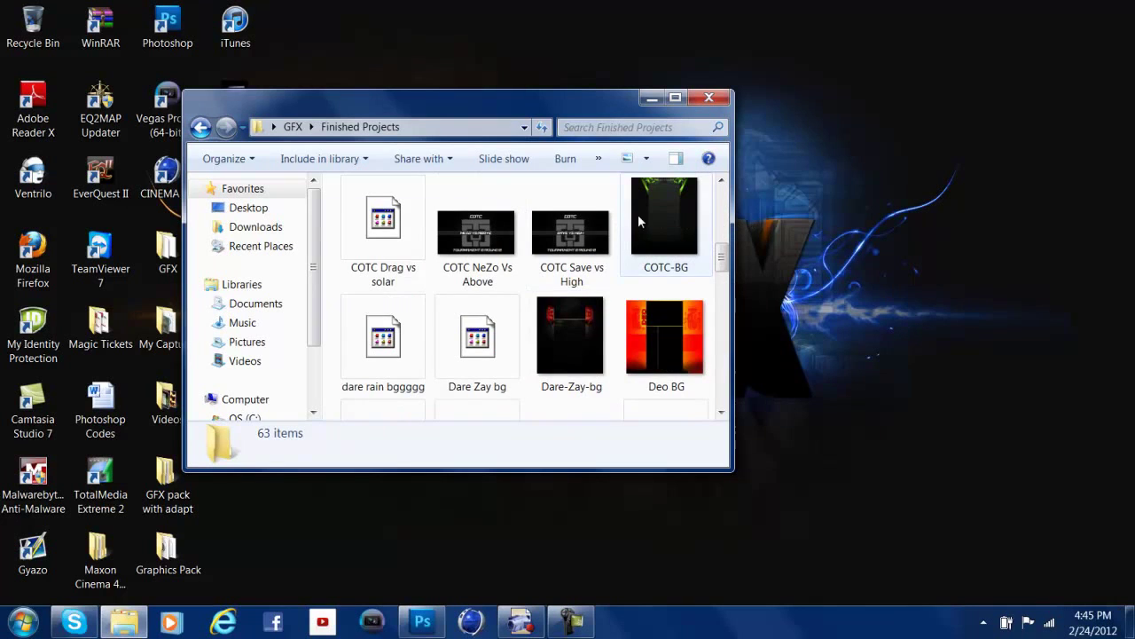
pyautogui.scroll(2, 636, 220)
pyautogui.scroll(-3, 636, 222)
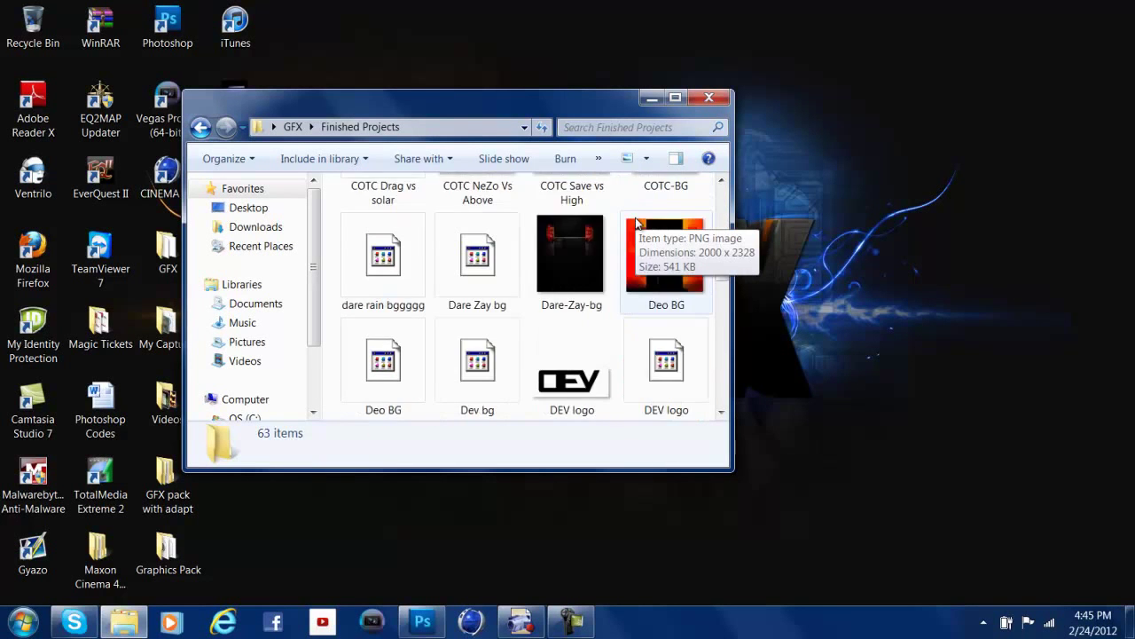
pyautogui.scroll(-4, 636, 222)
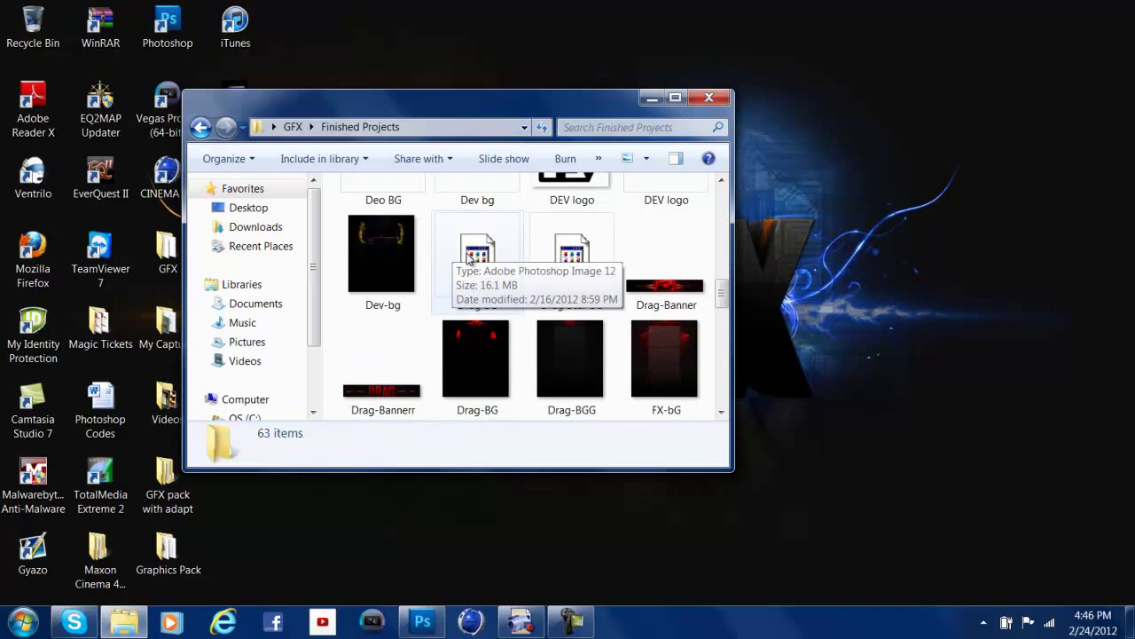
pyautogui.moveTo(467, 257); pyautogui.dragTo(486, 273)
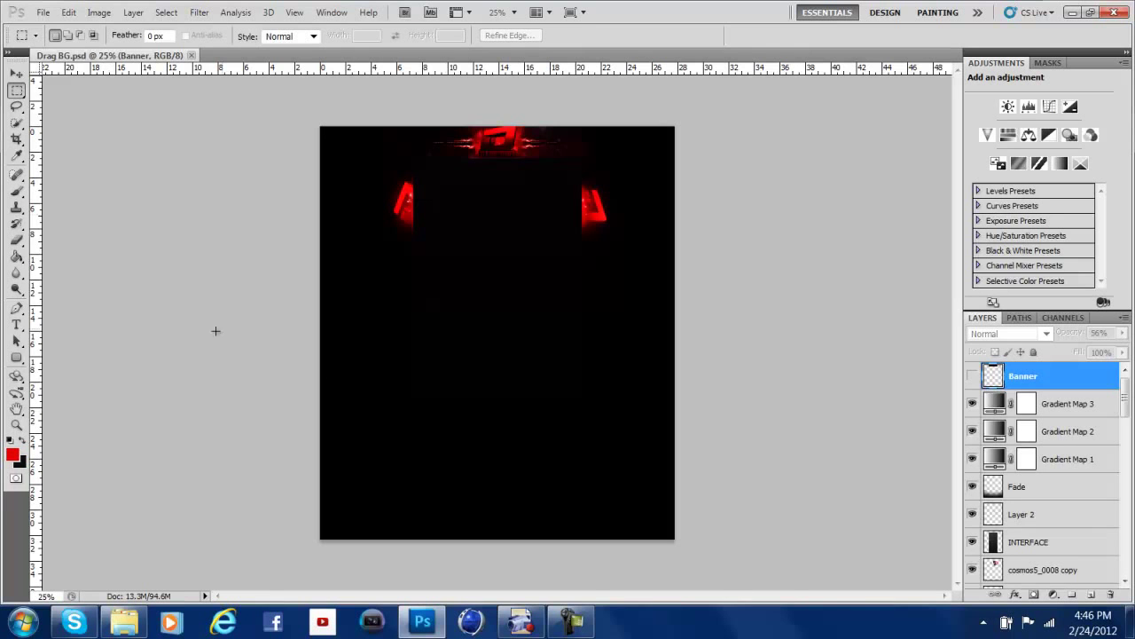
# Zoom the design to Actual Pixels and scroll up to the red header.
pyautogui.click(16, 425)
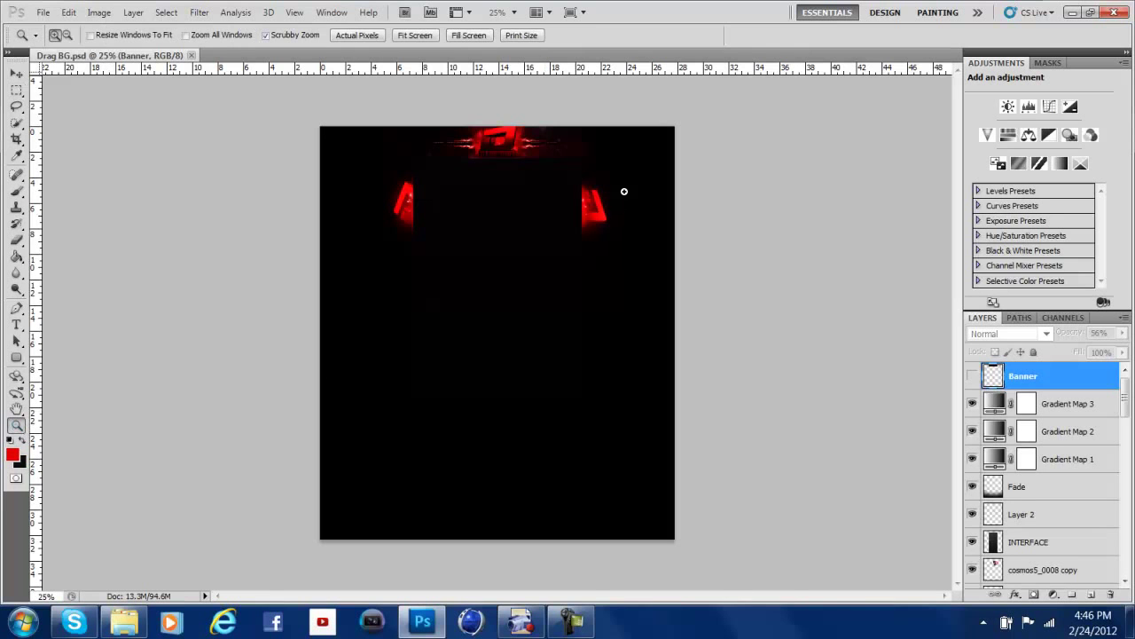
pyautogui.rightClick(510, 161)
pyautogui.click(522, 177)
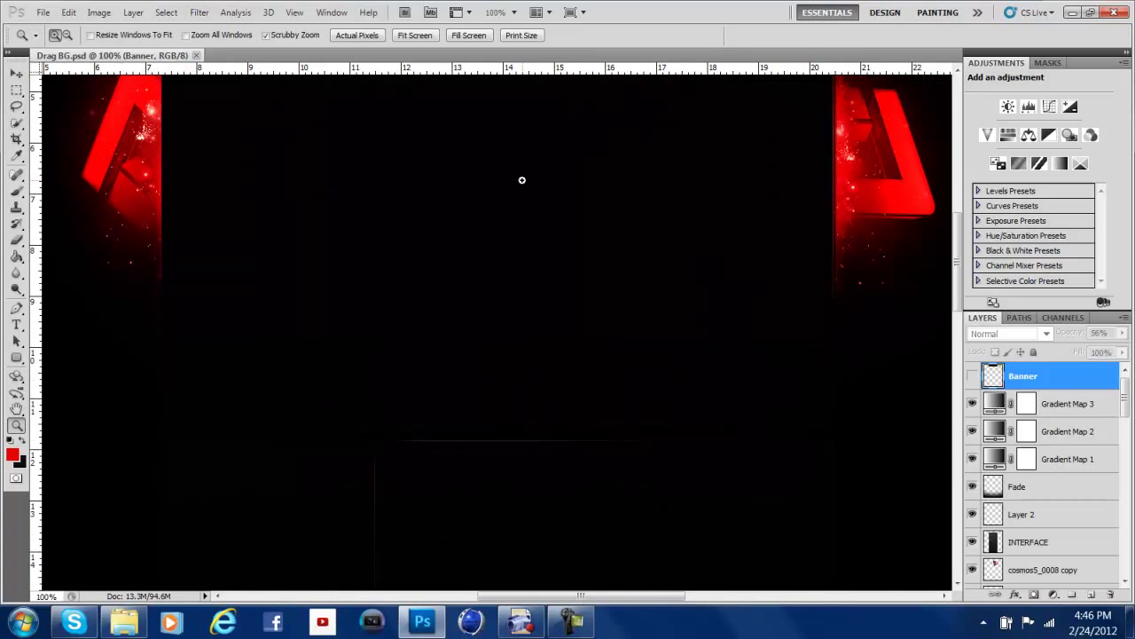
pyautogui.scroll(5, 521, 180)
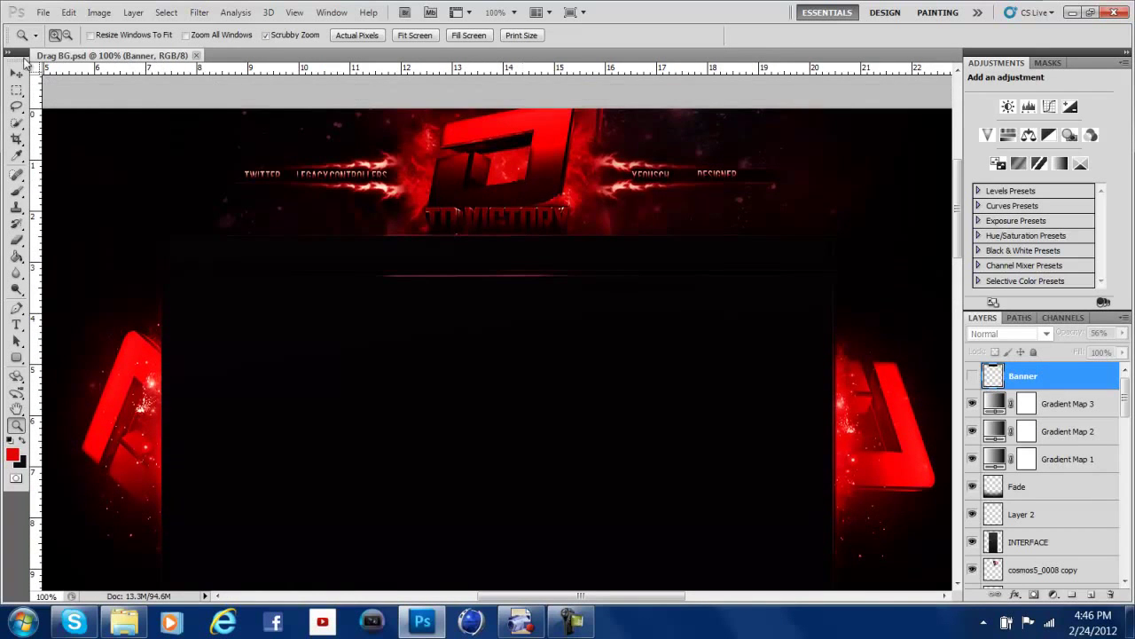
# With the Move tool active, toggle the Banner layer's visibility, leaving it hidden.
pyautogui.click(17, 72)
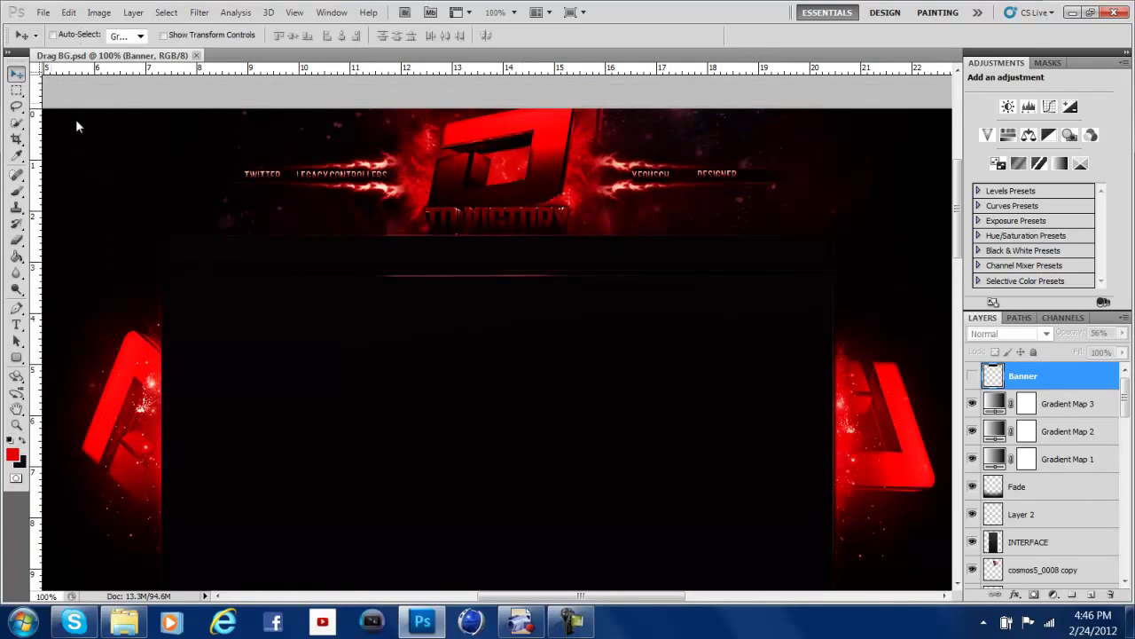
pyautogui.click(972, 377)
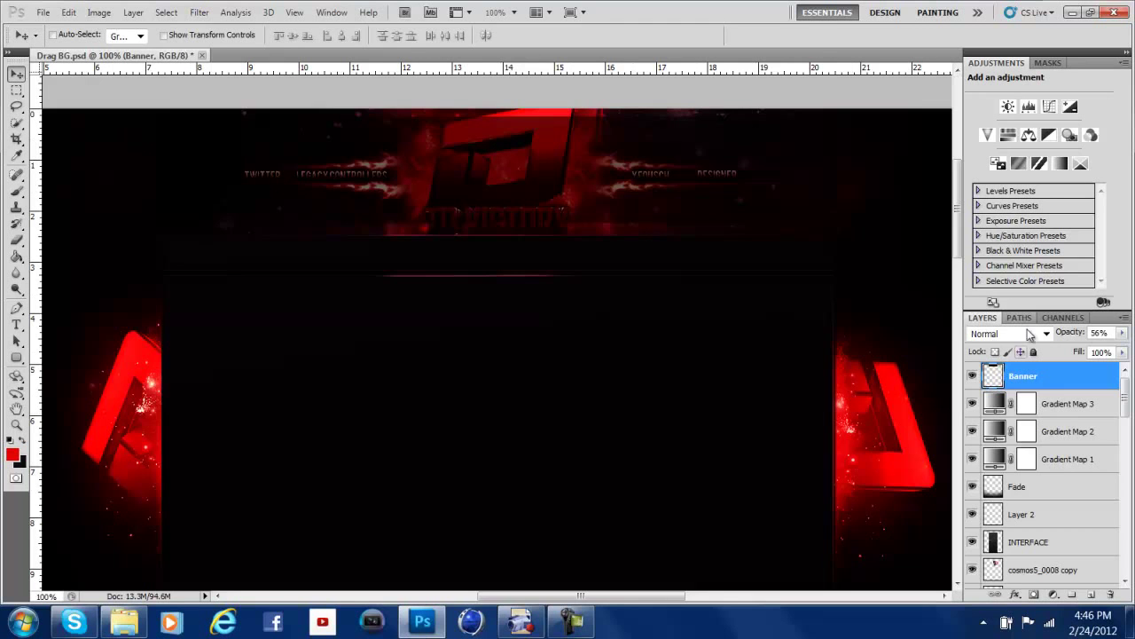
pyautogui.click(972, 377)
pyautogui.click(972, 377)
pyautogui.click(972, 377)
pyautogui.click(972, 377)
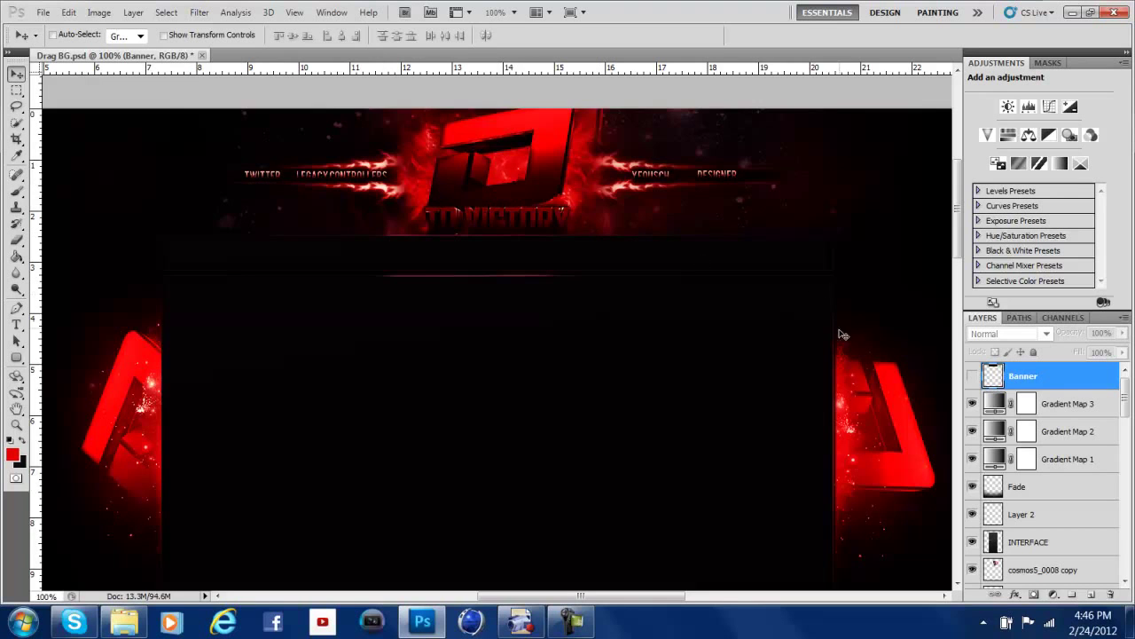
# Load the Banner layer's selection, select Gradient Map 3 through BACKROUND, and Copy Merged.
pyautogui.keyDown('ctrl'); pyautogui.click(992, 377); pyautogui.keyUp('ctrl')
pyautogui.click(1082, 408)
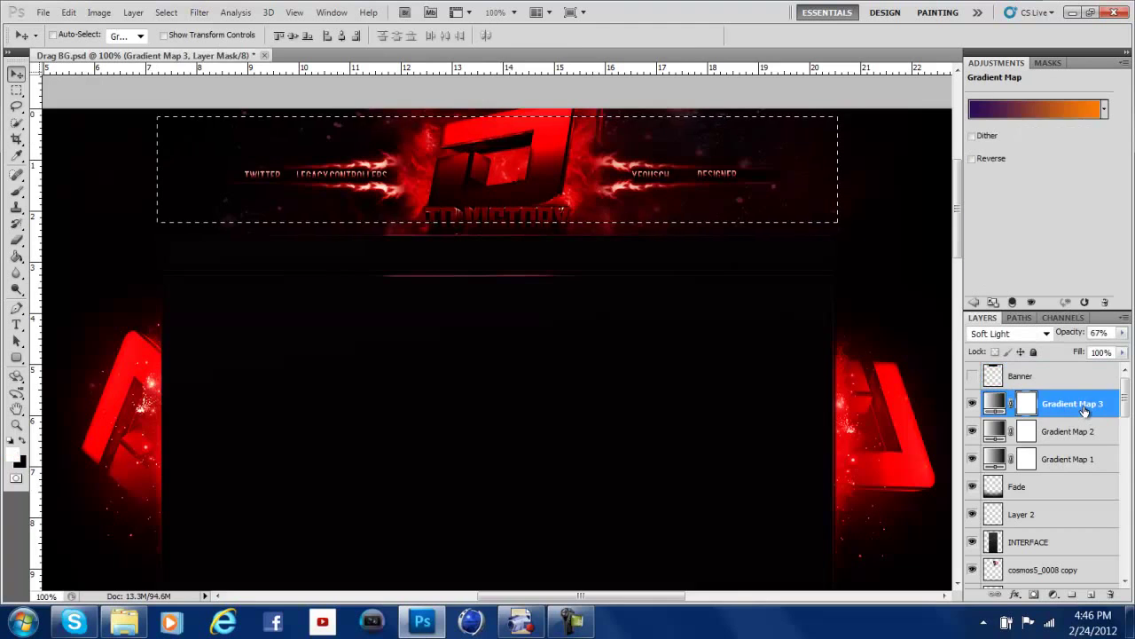
pyautogui.moveTo(1125, 403); pyautogui.dragTo(1125, 567)
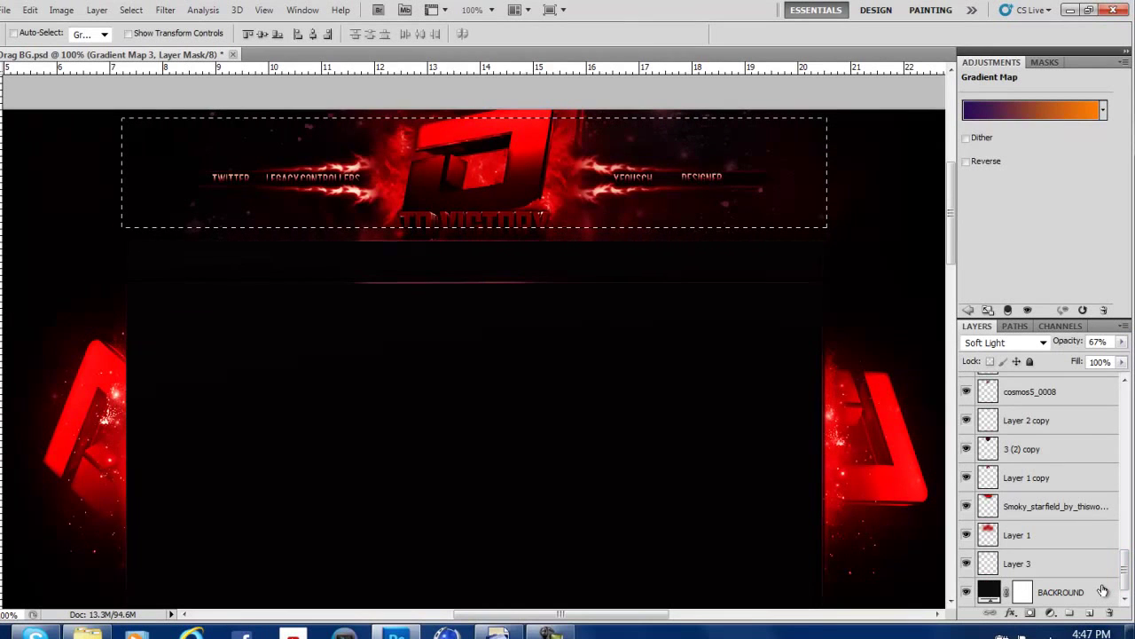
pyautogui.keyDown('shift'); pyautogui.click(1103, 591); pyautogui.keyUp('shift')
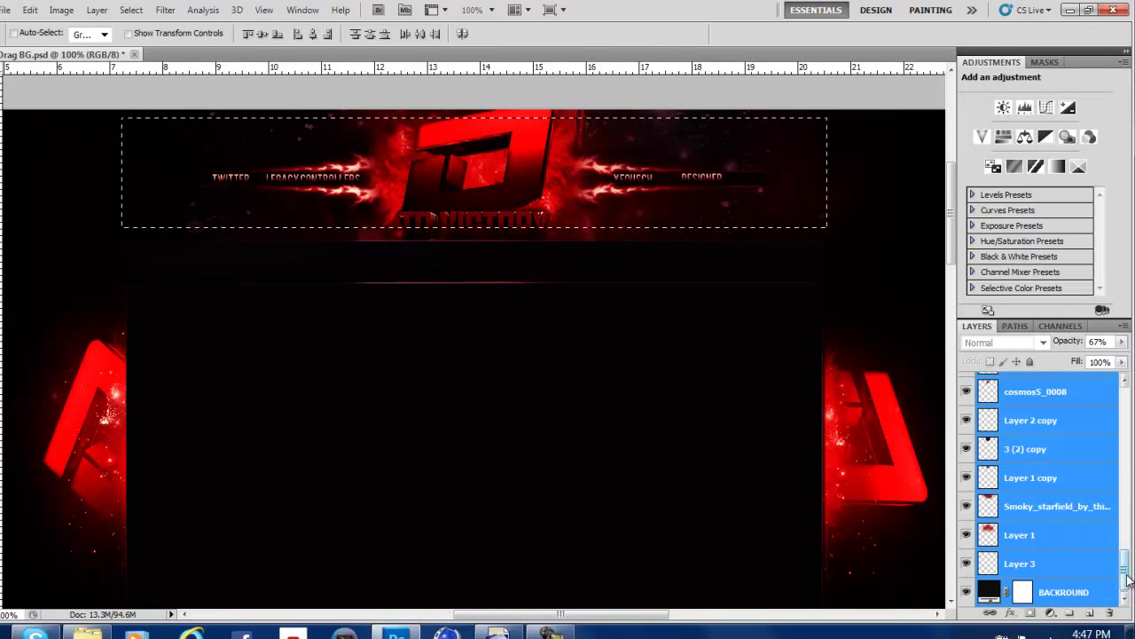
pyautogui.moveTo(1128, 579); pyautogui.dragTo(1126, 397)
pyautogui.click(30, 10)
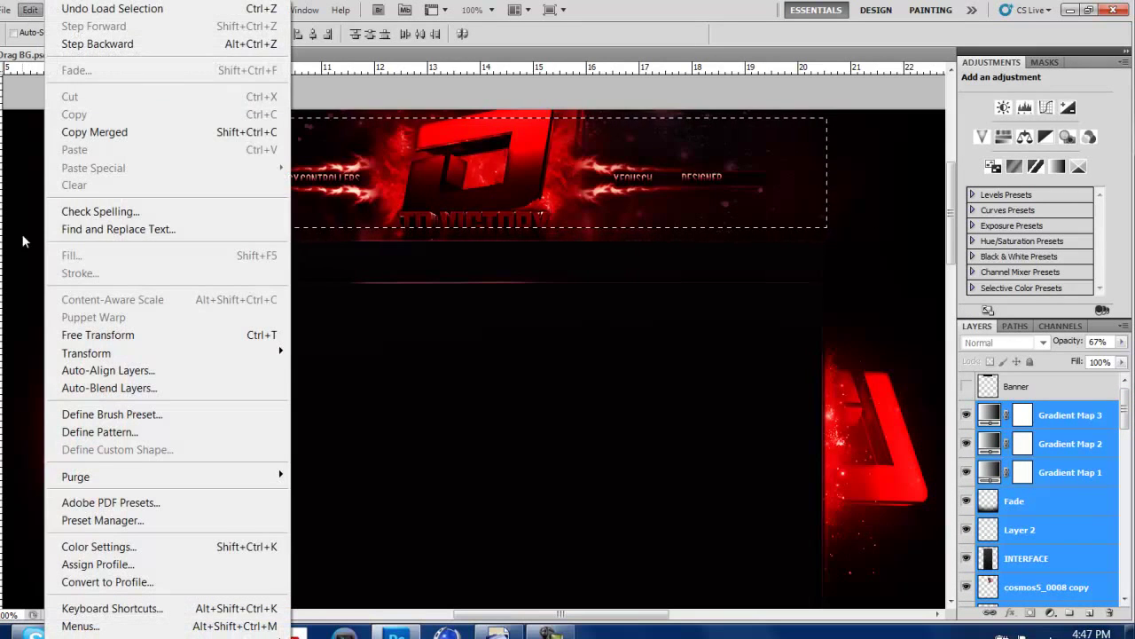
pyautogui.click(100, 133)
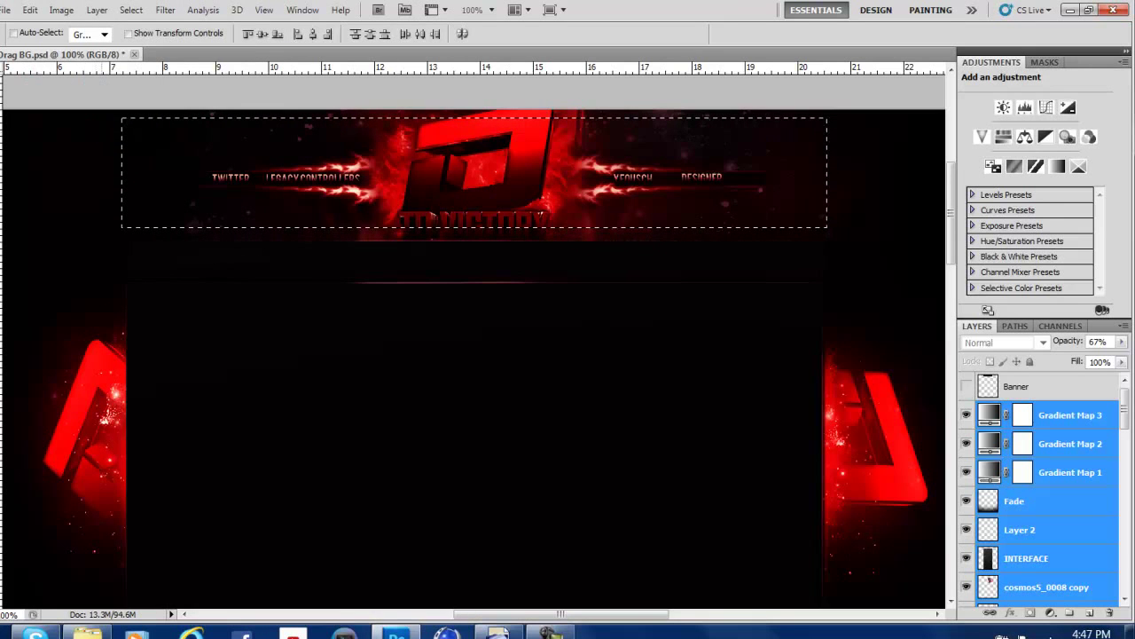
# Create a 960×150 document from the Clipboard preset and paste the banner as Layer 1.
pyautogui.hotkey('ctrl', 'n')
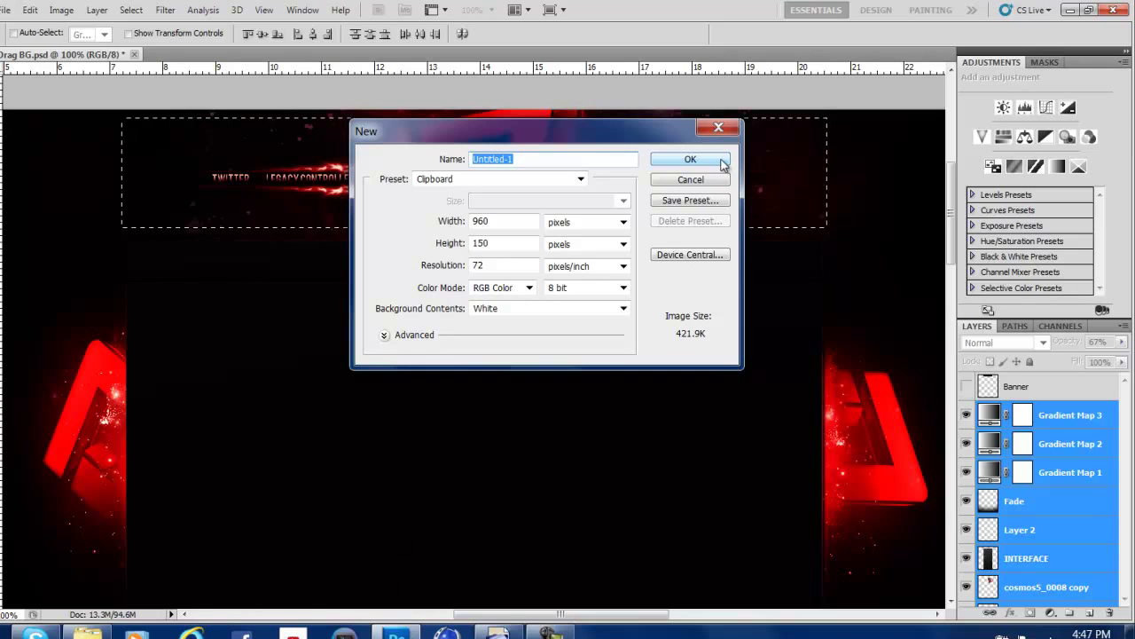
pyautogui.click(708, 162)
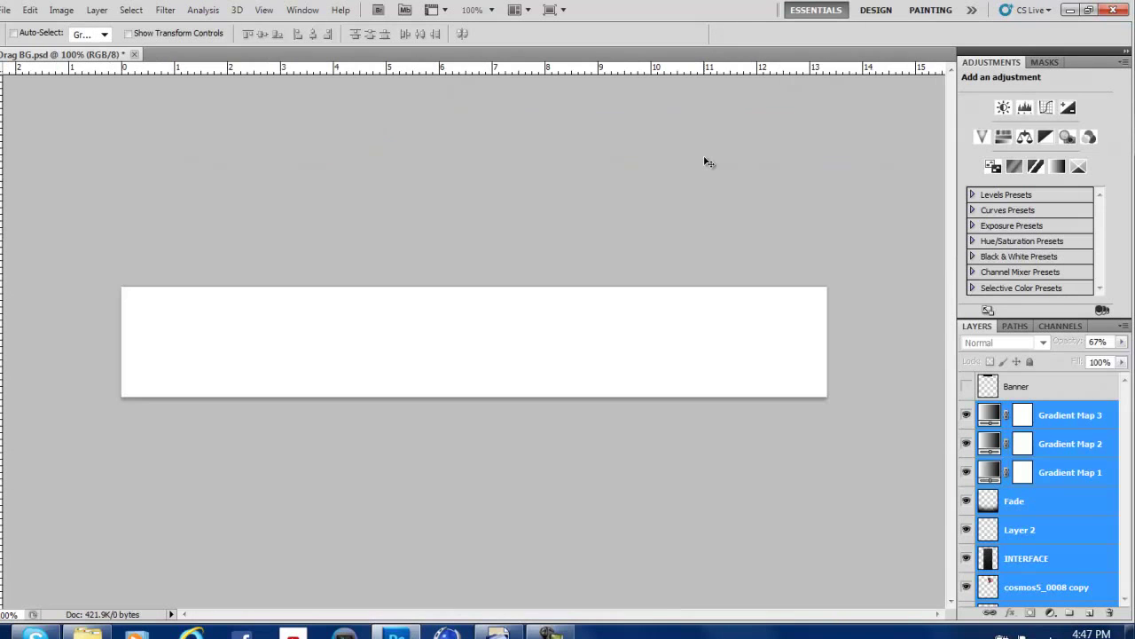
pyautogui.hotkey('ctrl', 'v')
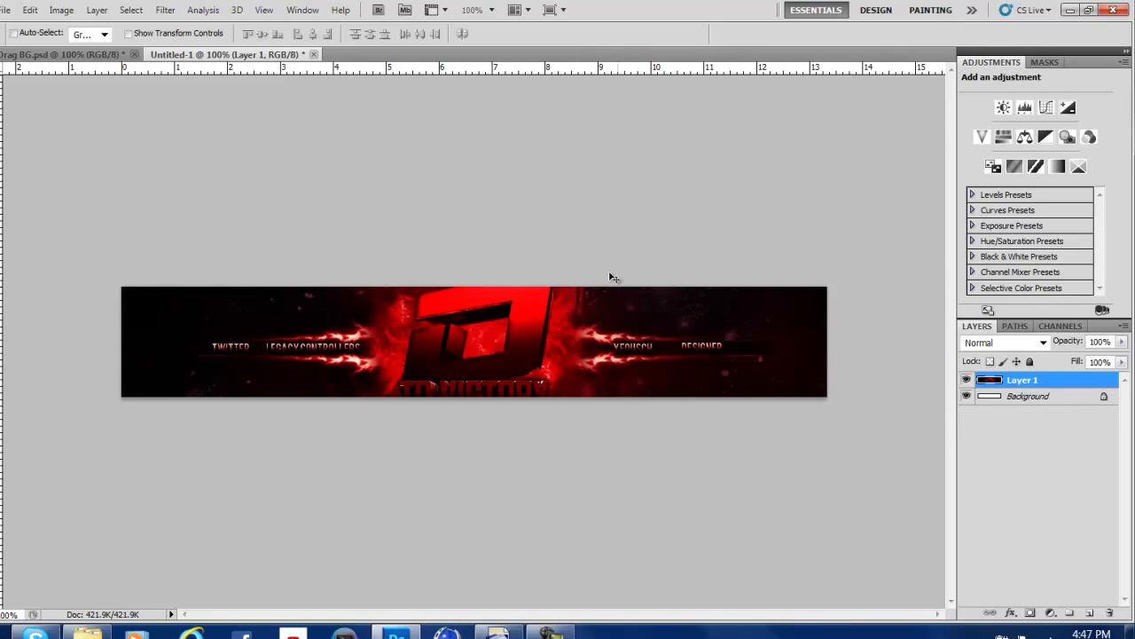
# Open Save for Web & Devices (PNG-24, 960×150) and close it without saving.
pyautogui.click(10, 10)
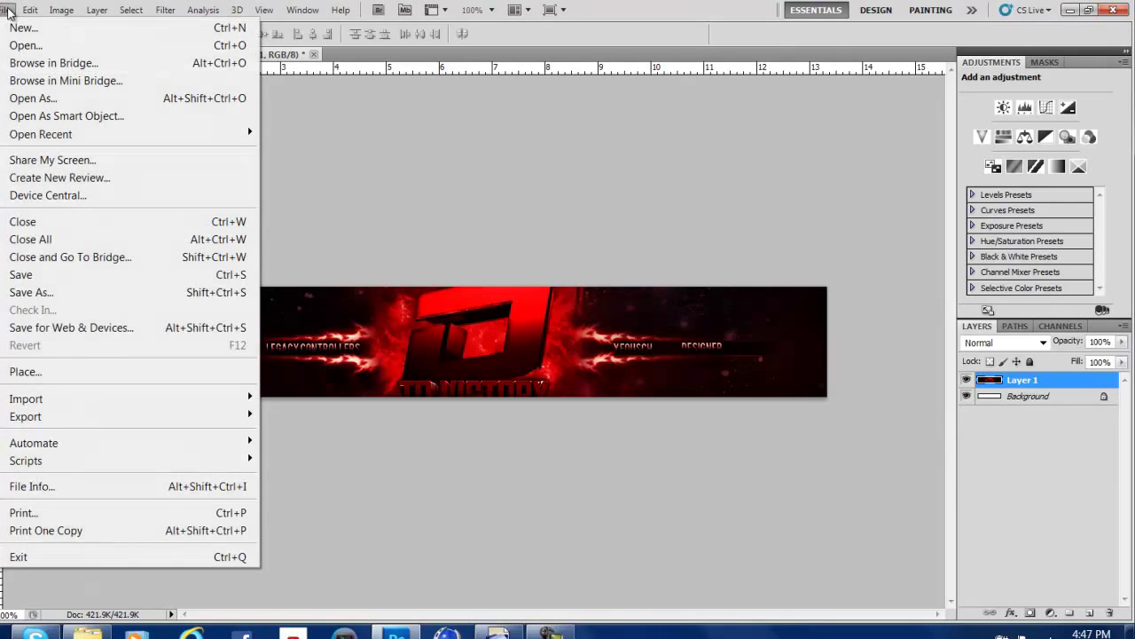
pyautogui.click(96, 328)
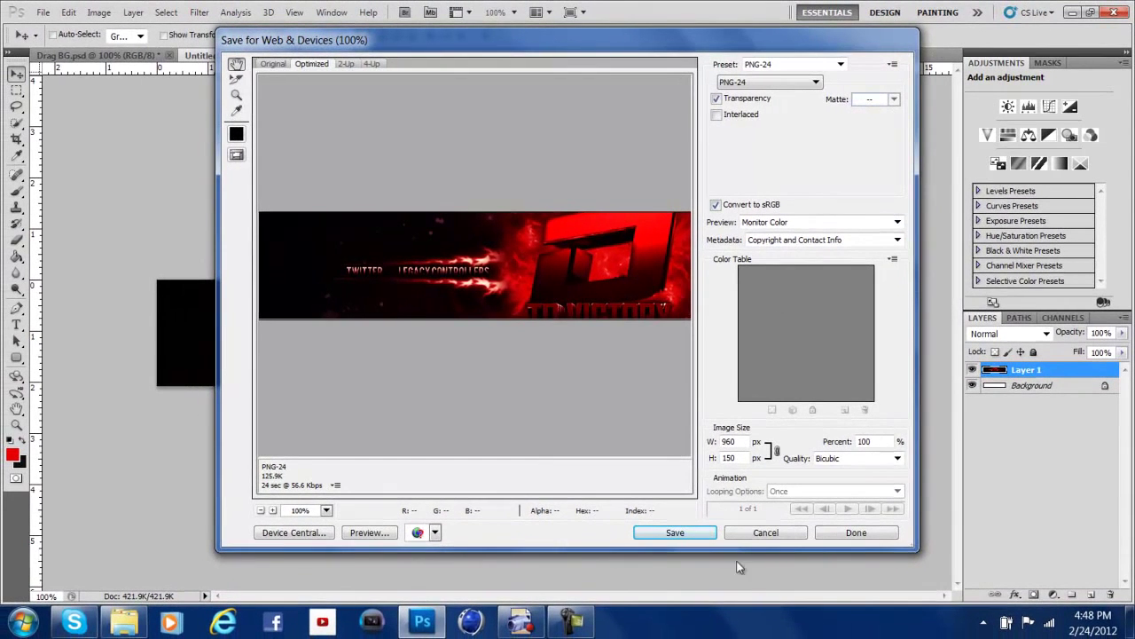
pyautogui.click(757, 536)
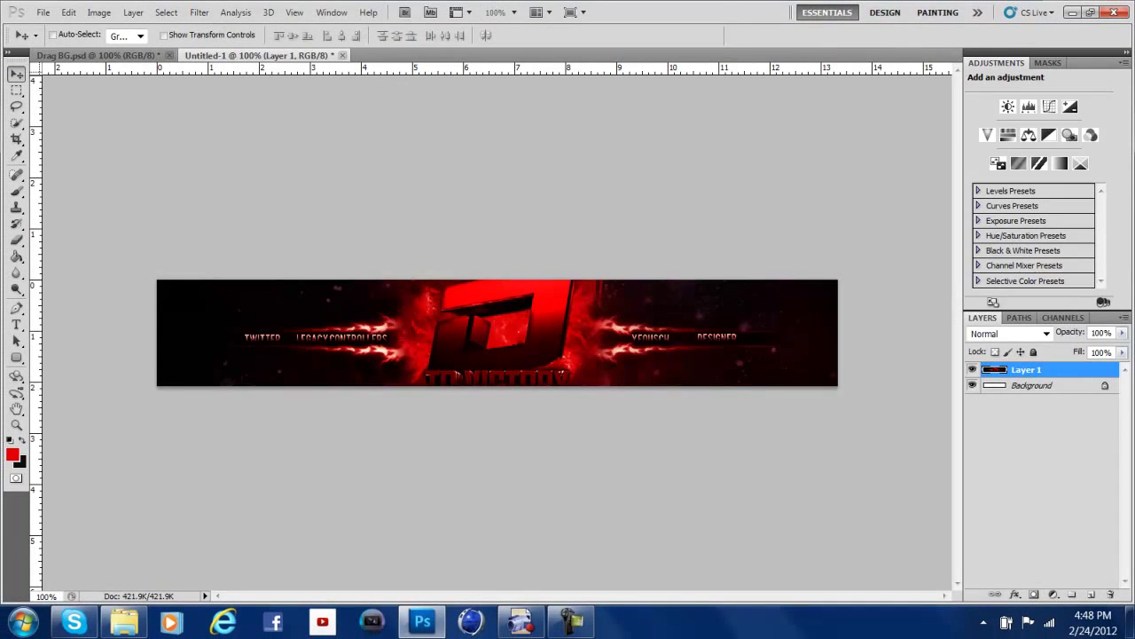
# Minimize Photoshop and close the Finished Projects Explorer window.
pyautogui.click(1074, 12)
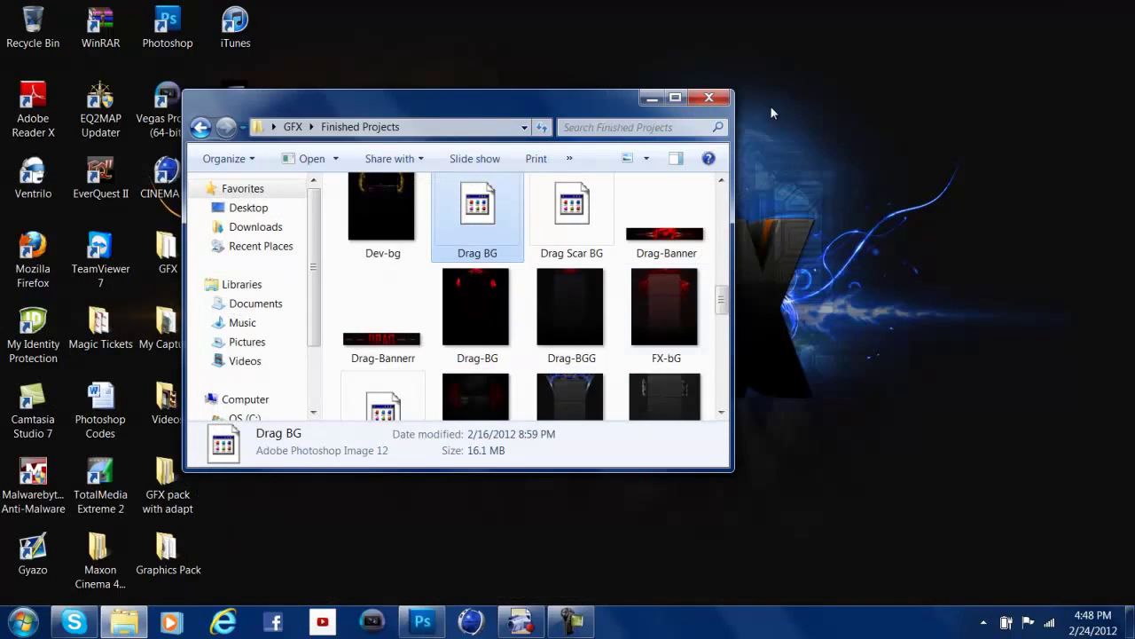
pyautogui.click(704, 100)
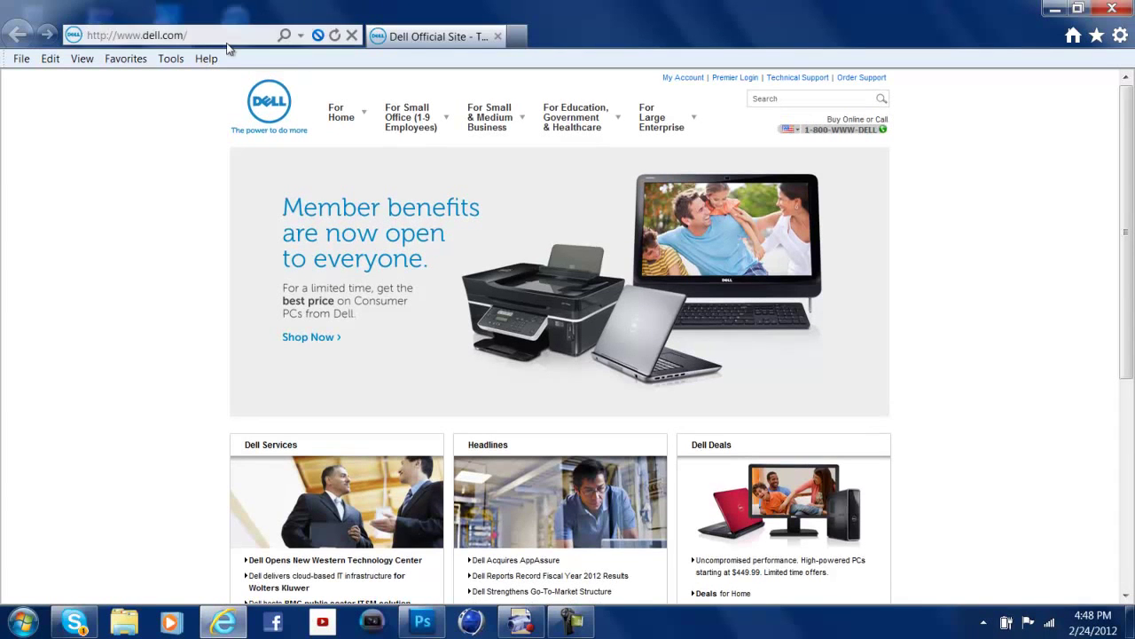
# Go to google from the Internet Explorer address bar.
pyautogui.click(221, 36)
pyautogui.write('google')
pyautogui.press('Return')
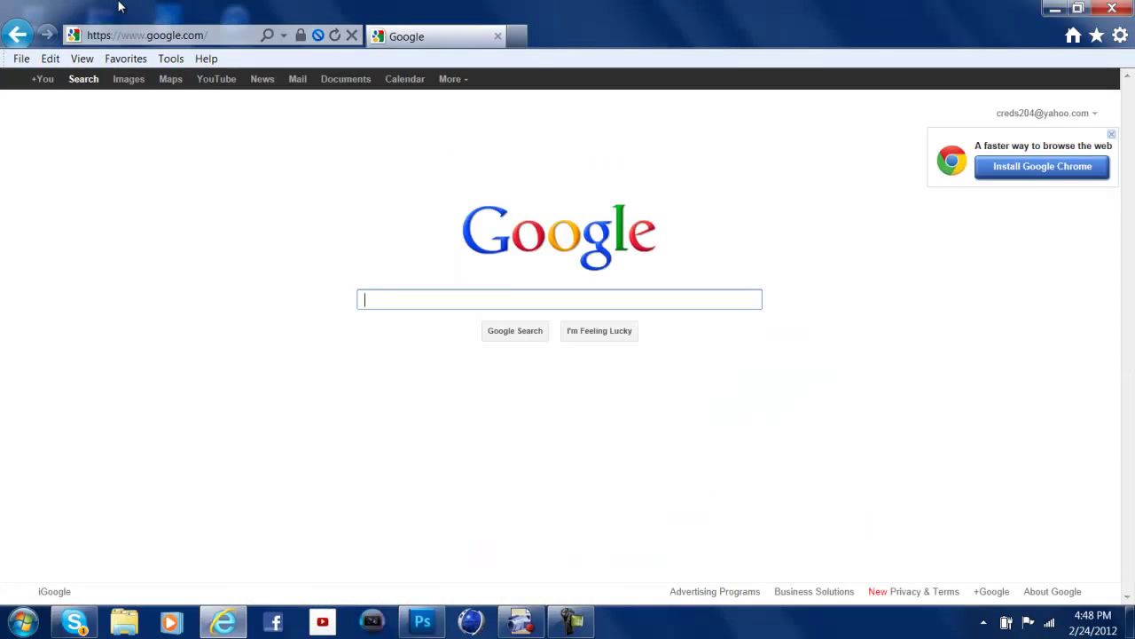
# Search Google for 'html mapping' and open the image-maps.com Image Map Tool result.
pyautogui.write('ht')
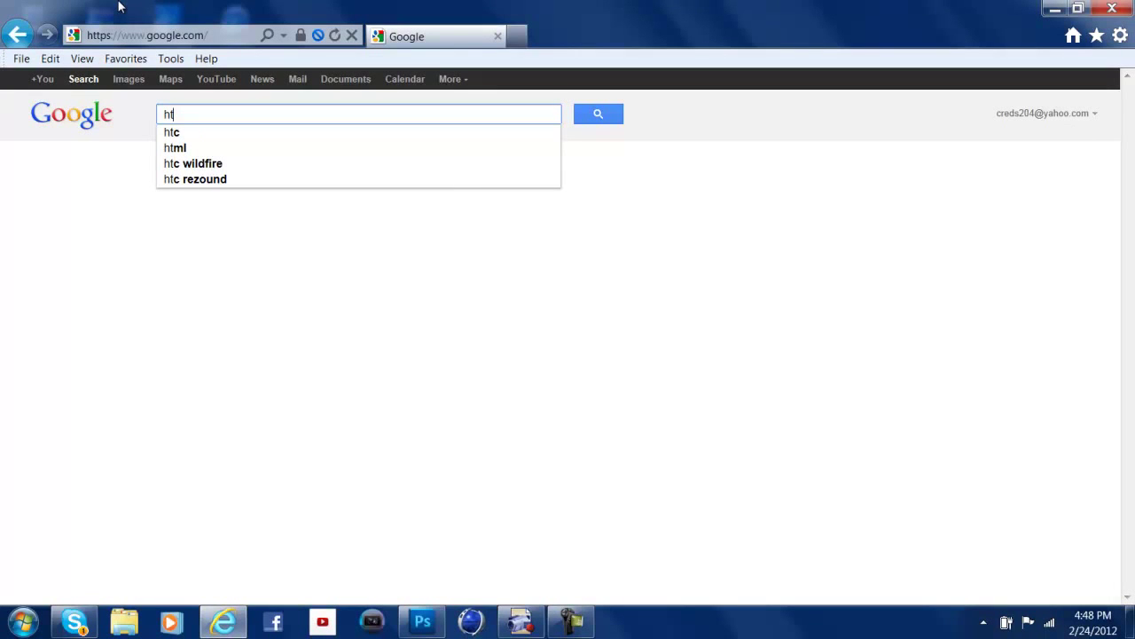
pyautogui.write('m')
pyautogui.press('BackSpace')
pyautogui.write('ml ma')
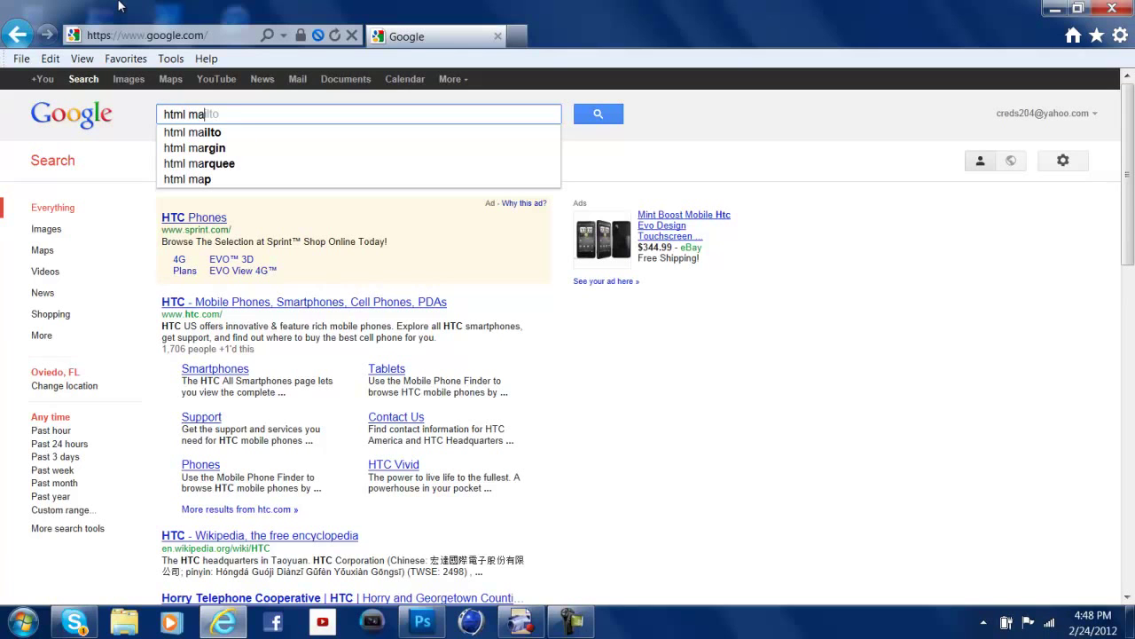
pyautogui.write('pping')
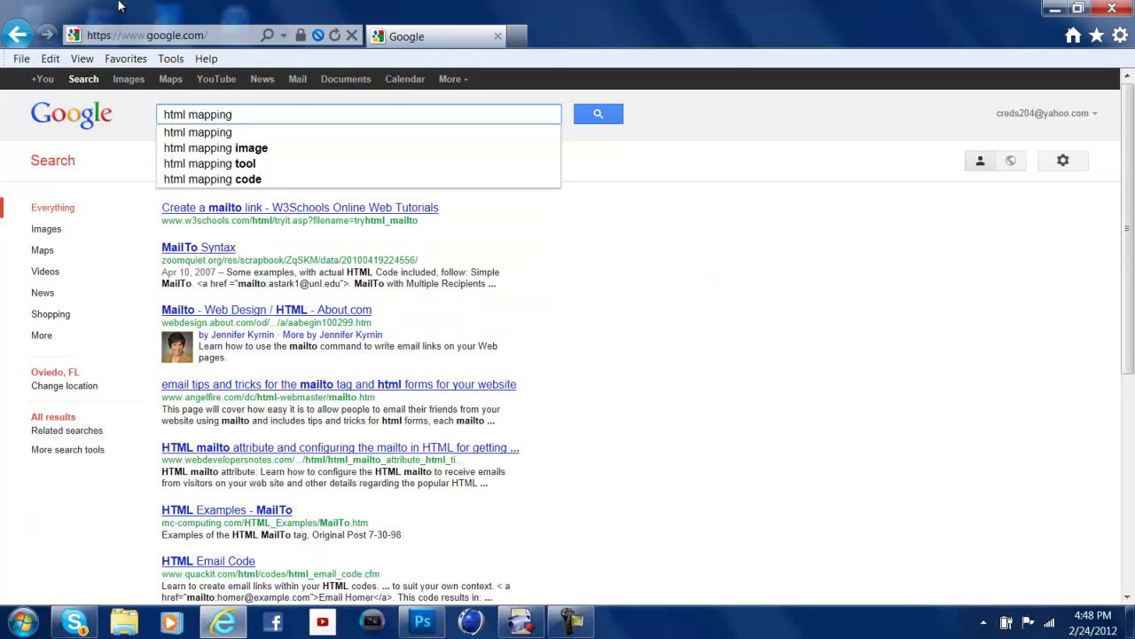
pyautogui.press('Return')
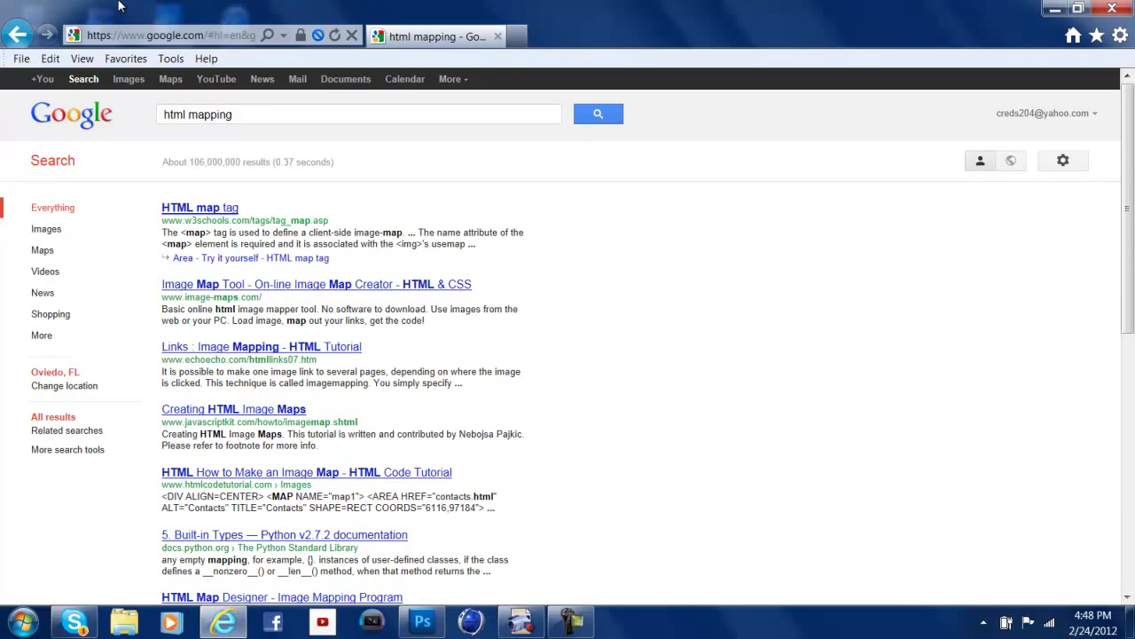
pyautogui.click(224, 285)
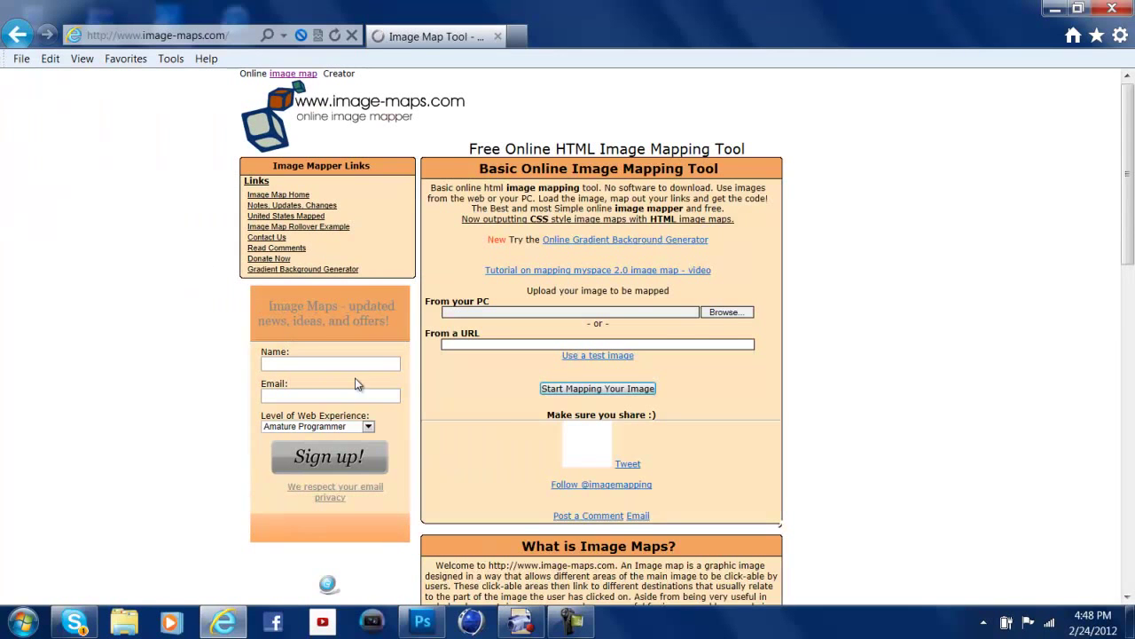
# Choose Drag-Banner from GFX > Finished Projects as the image to upload.
pyautogui.click(726, 311)
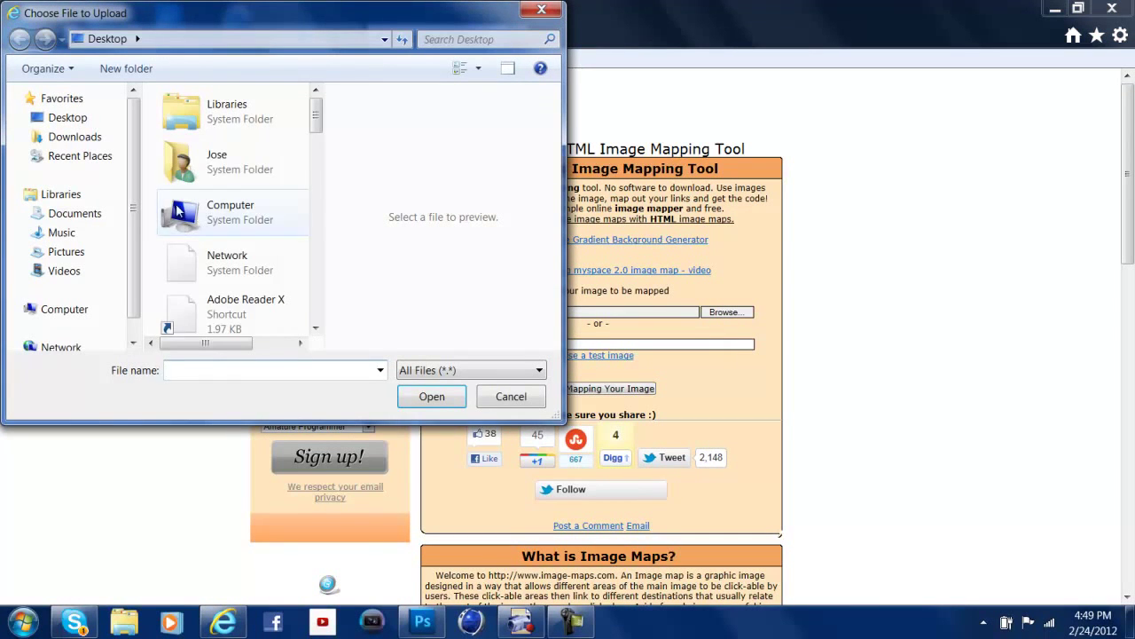
pyautogui.moveTo(314, 123); pyautogui.dragTo(314, 226)
pyautogui.doubleClick(254, 156)
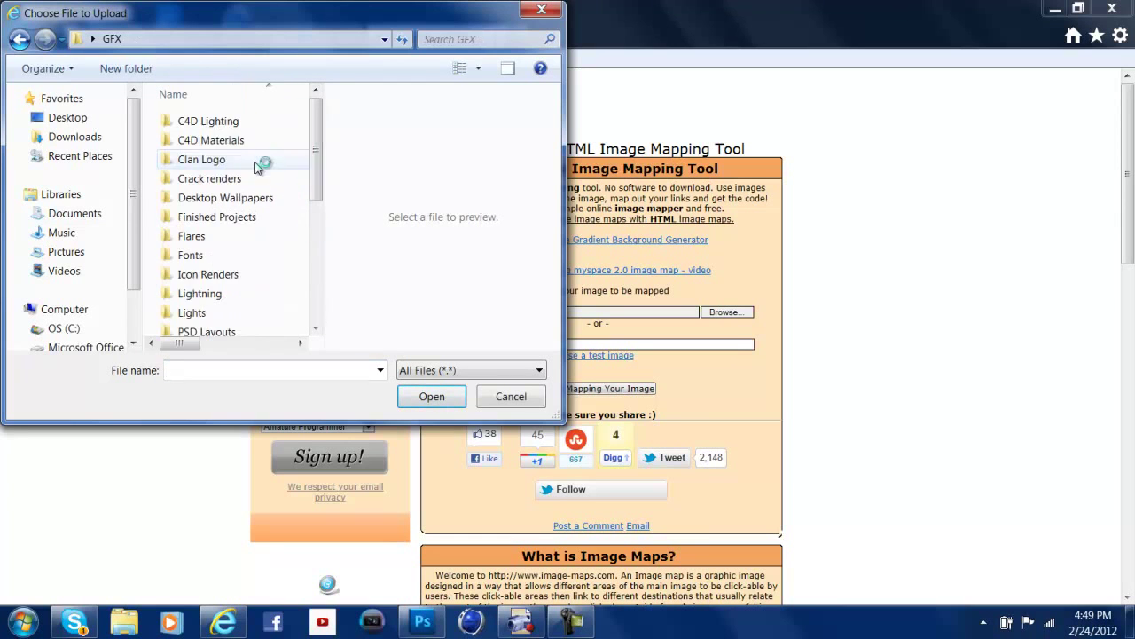
pyautogui.scroll(-1, 319, 195)
pyautogui.scroll(1, 301, 164)
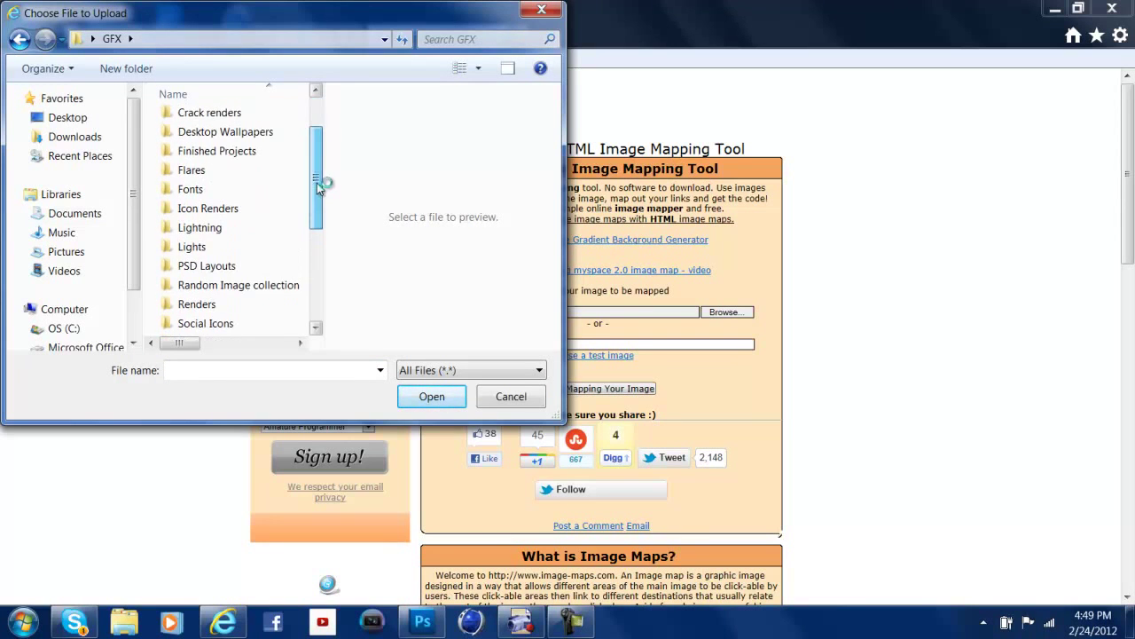
pyautogui.doubleClick(216, 149)
pyautogui.moveTo(316, 125); pyautogui.dragTo(321, 204)
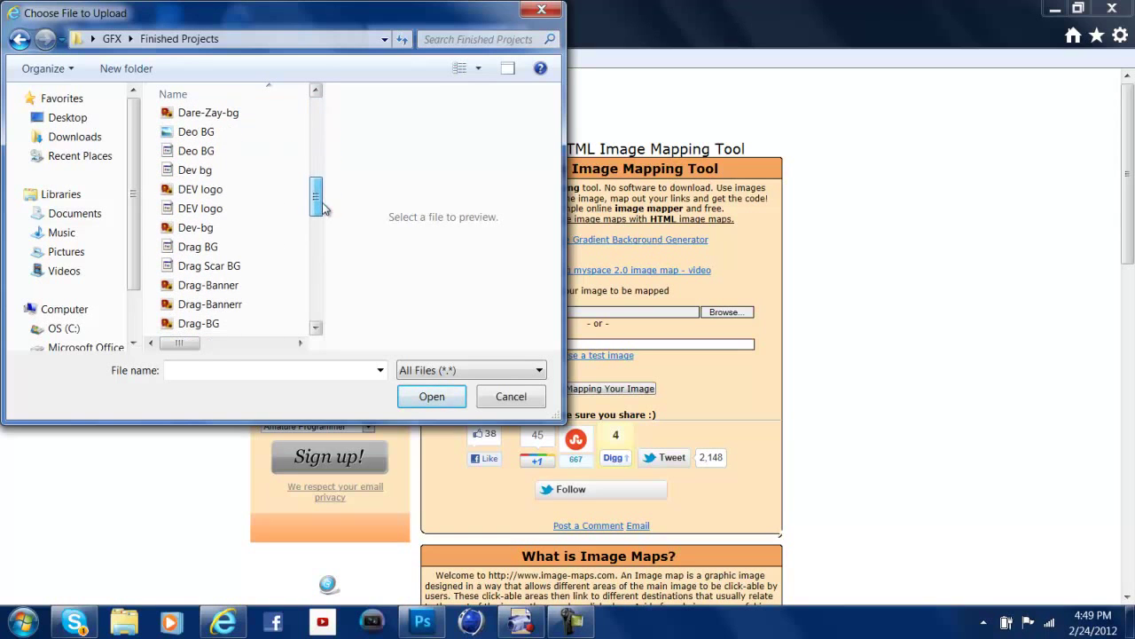
pyautogui.click(248, 285)
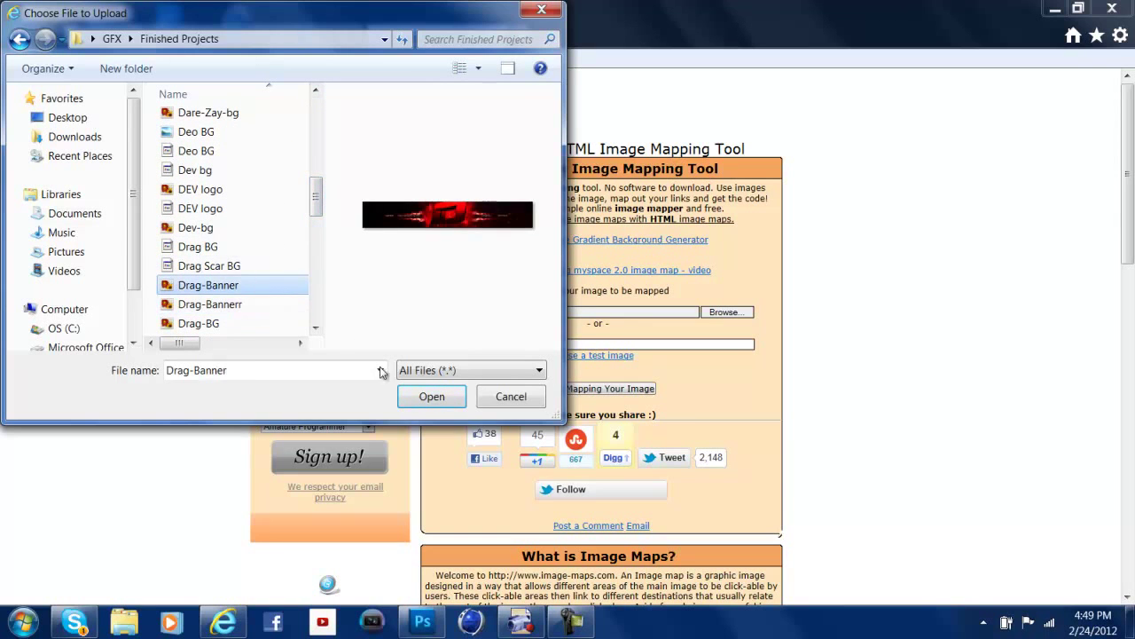
pyautogui.click(432, 397)
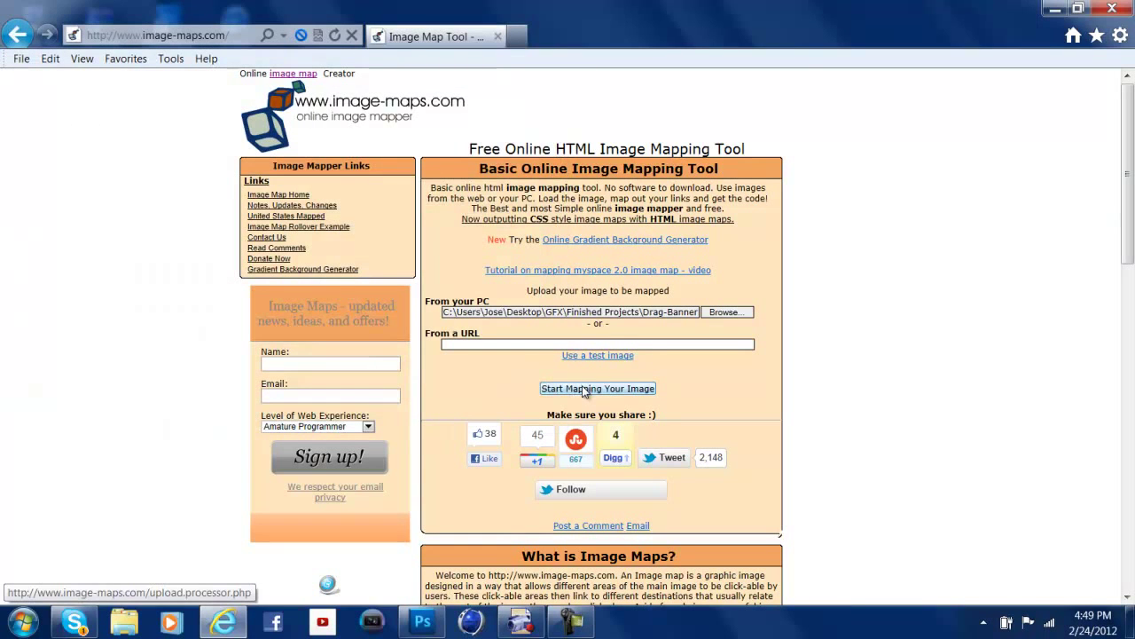
# Upload the banner with Start Mapping Your Image and wait for the success page.
pyautogui.click(583, 390)
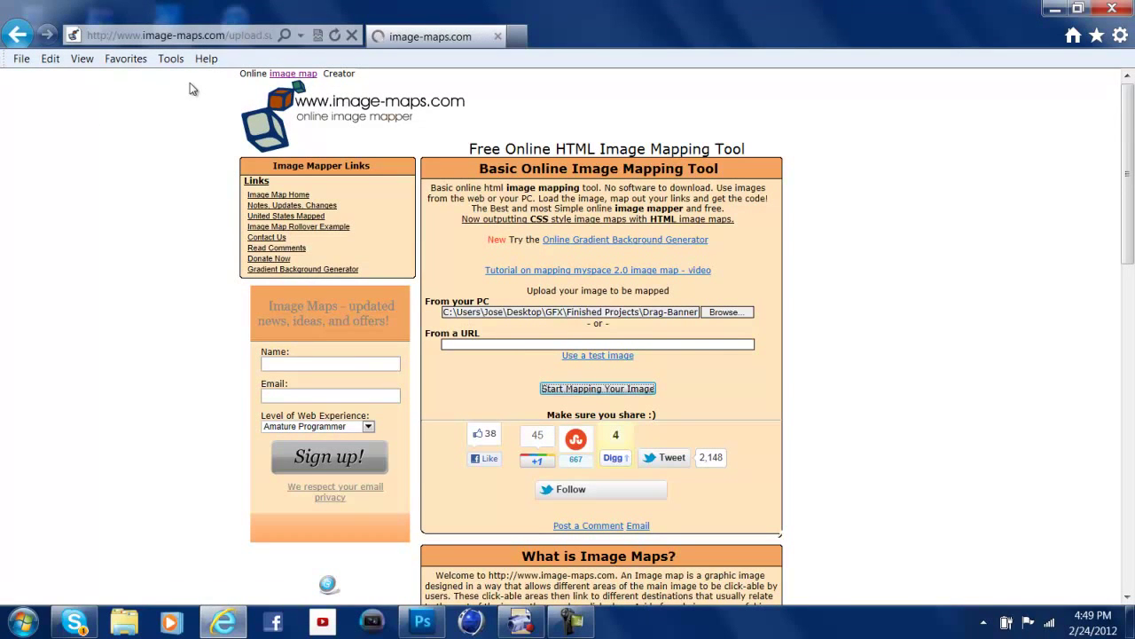
pyautogui.scroll(-1, 247, 306)
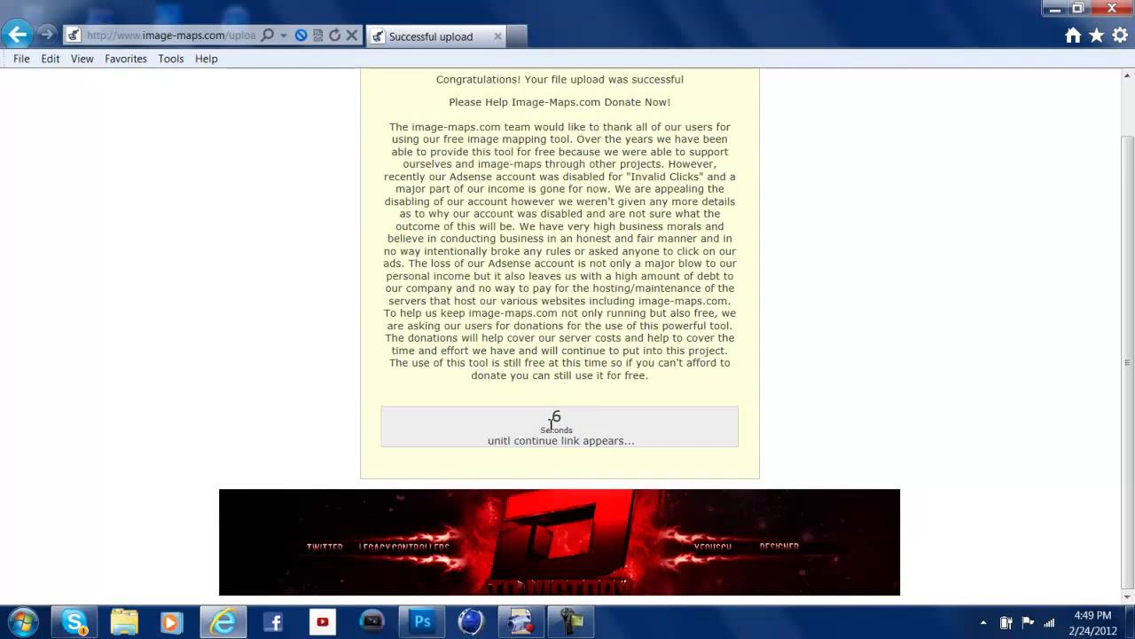
pyautogui.scroll(1, 550, 431)
pyautogui.scroll(-1, 550, 429)
pyautogui.click(74, 621)
pyautogui.click(75, 621)
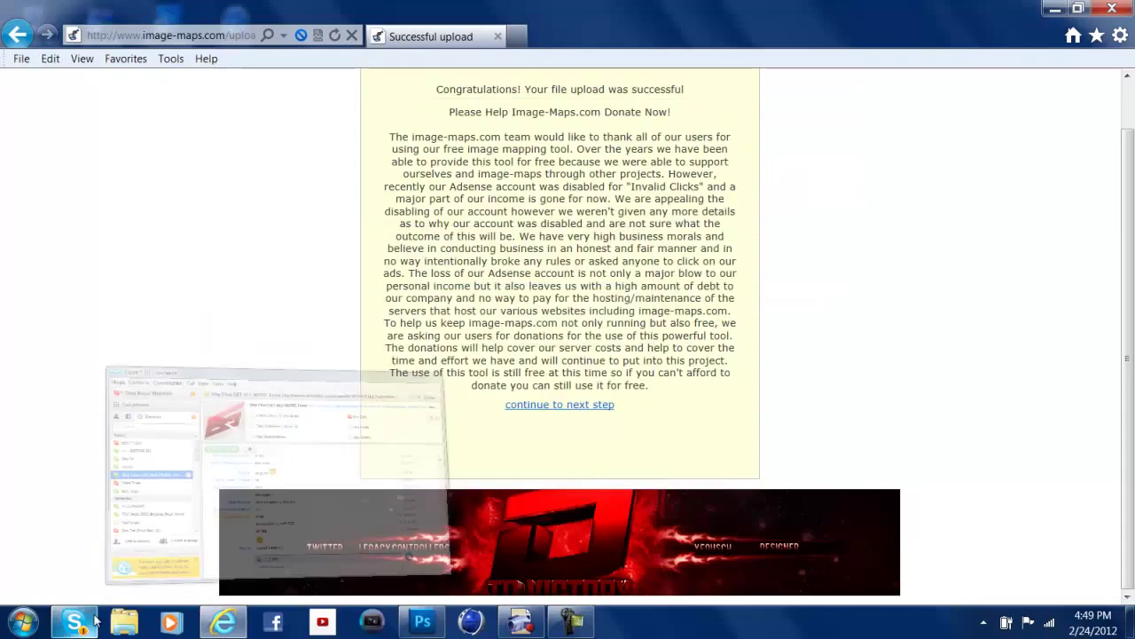
# Continue to the editor and draw a rectangle link area over the TWITTER button.
pyautogui.click(560, 405)
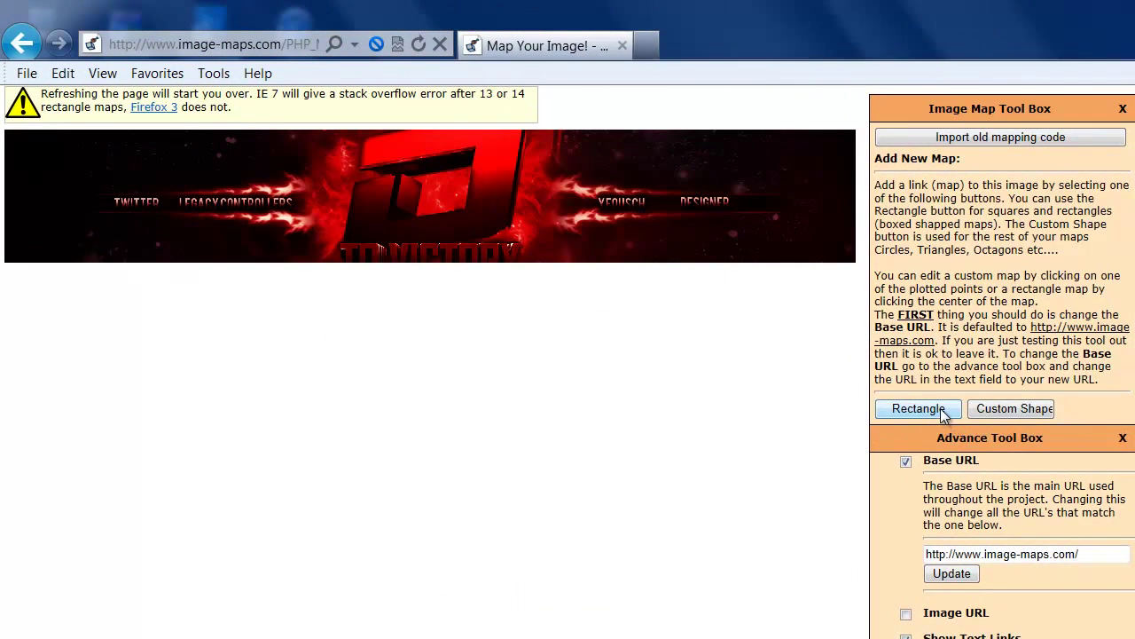
pyautogui.click(944, 416)
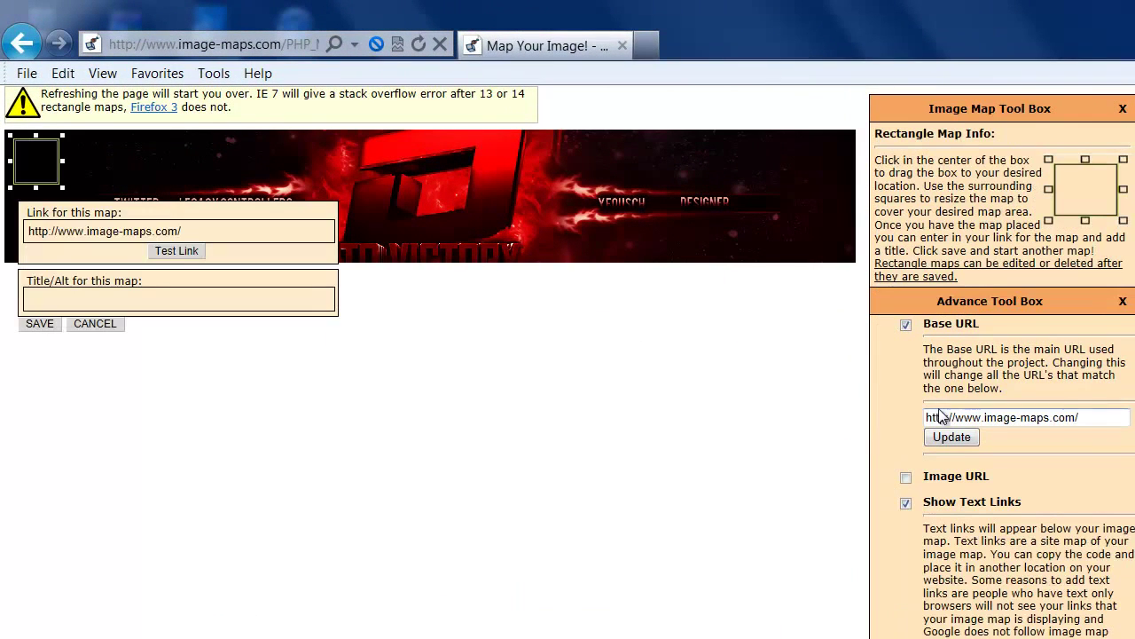
pyautogui.moveTo(31, 166); pyautogui.dragTo(169, 217)
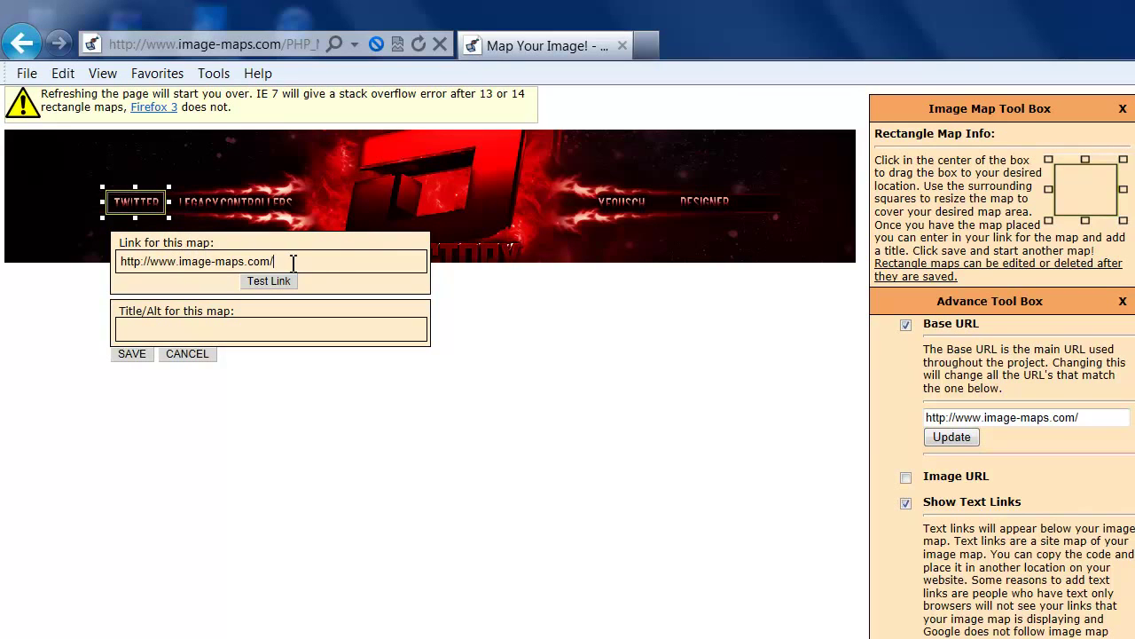
# Select the TWITTER area's link address, check YouTube in a second tab, then close the extra tab.
pyautogui.moveTo(292, 262); pyautogui.dragTo(183, 273)
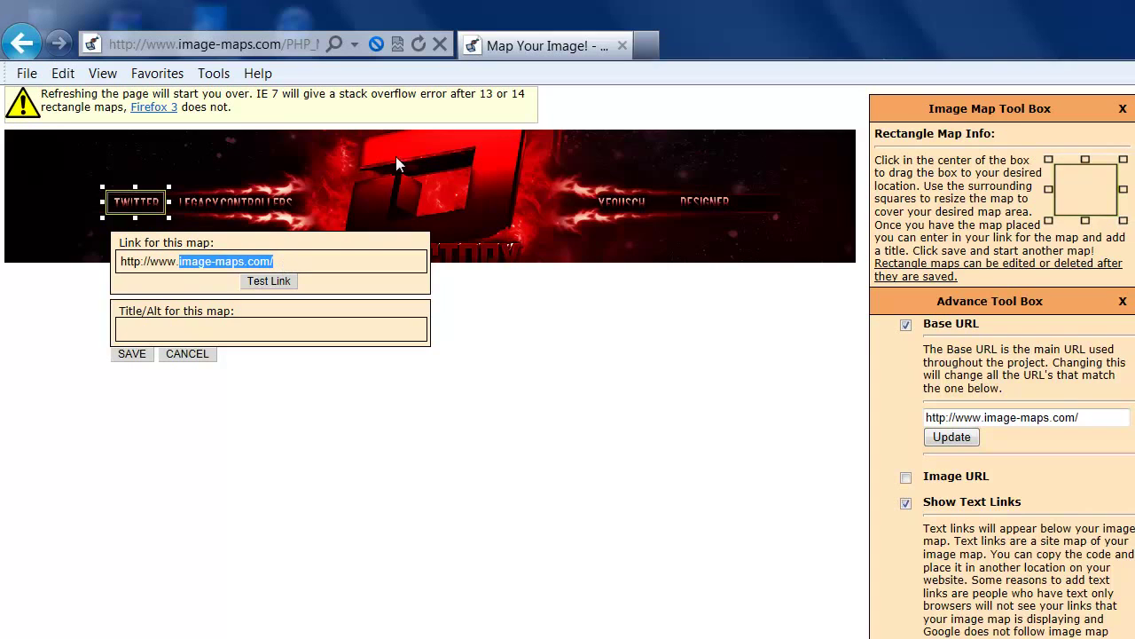
pyautogui.click(648, 45)
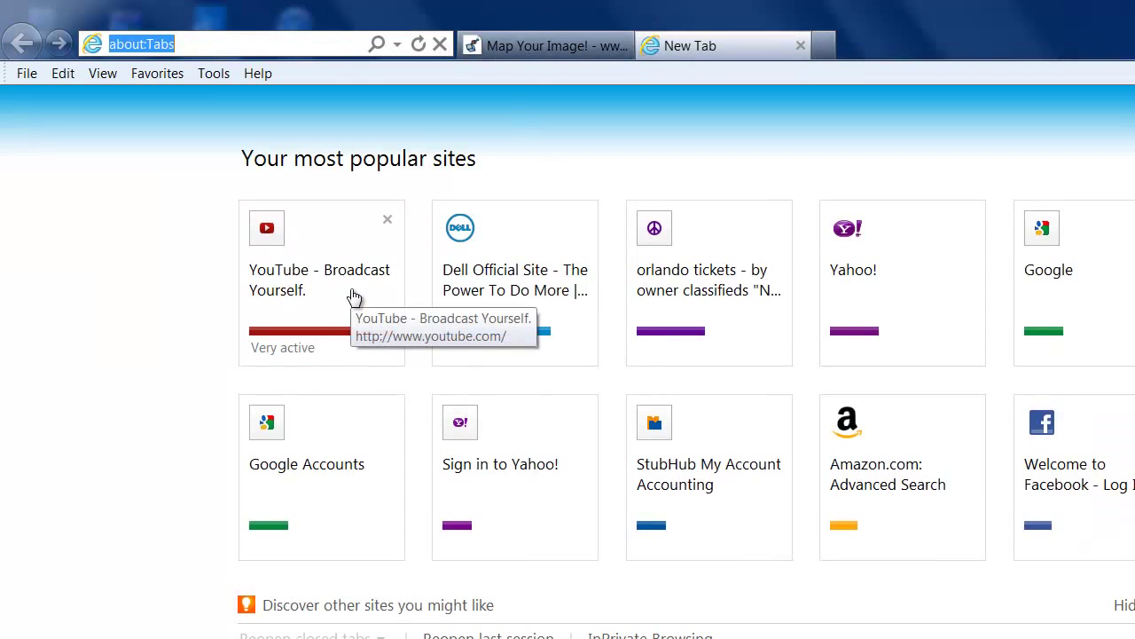
pyautogui.click(354, 296)
pyautogui.click(536, 34)
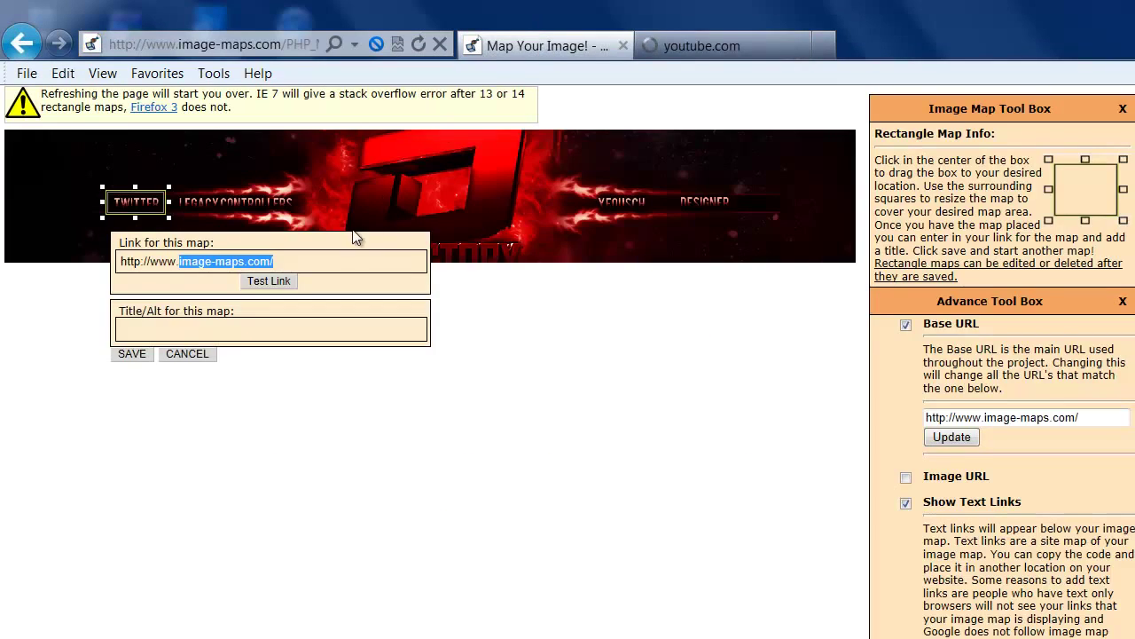
pyautogui.tripleClick(332, 260)
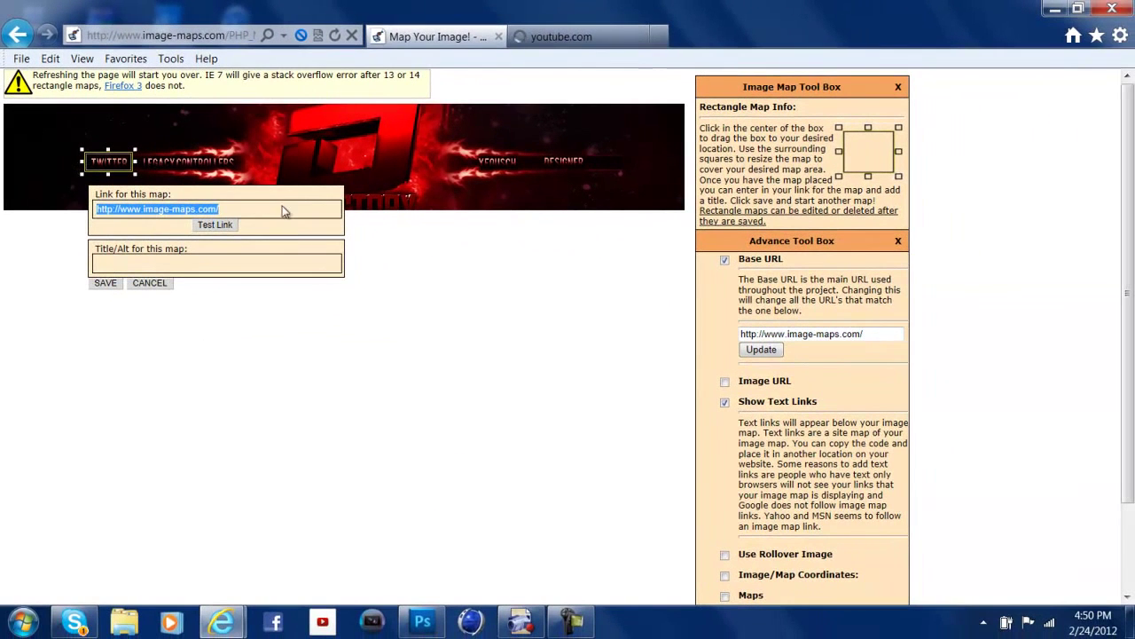
pyautogui.moveTo(283, 205); pyautogui.dragTo(143, 208)
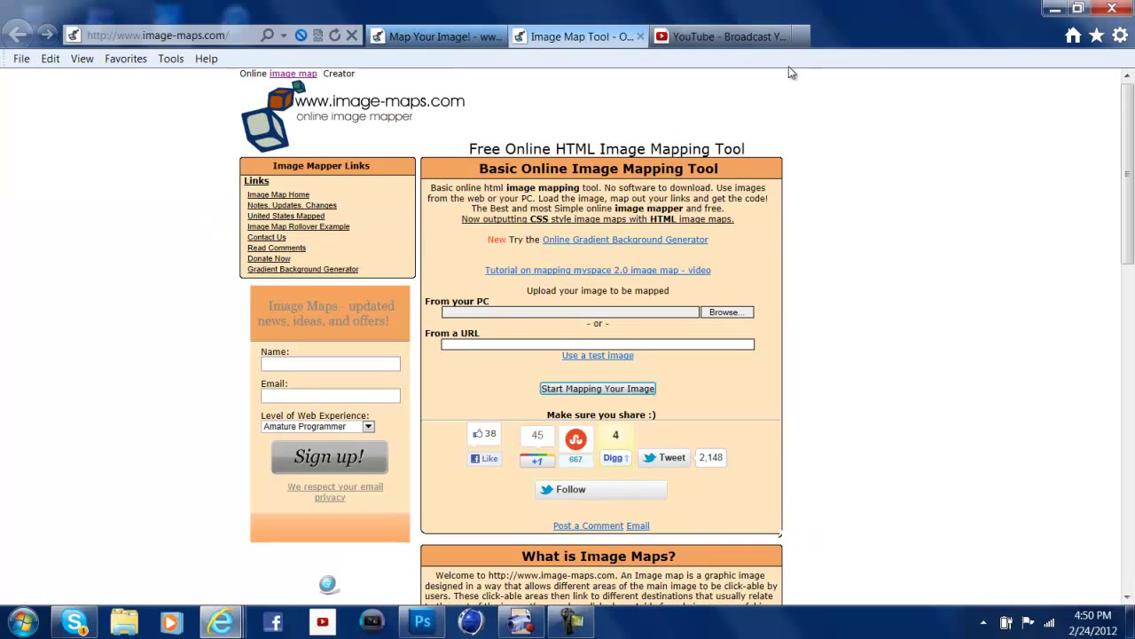
pyautogui.click(636, 36)
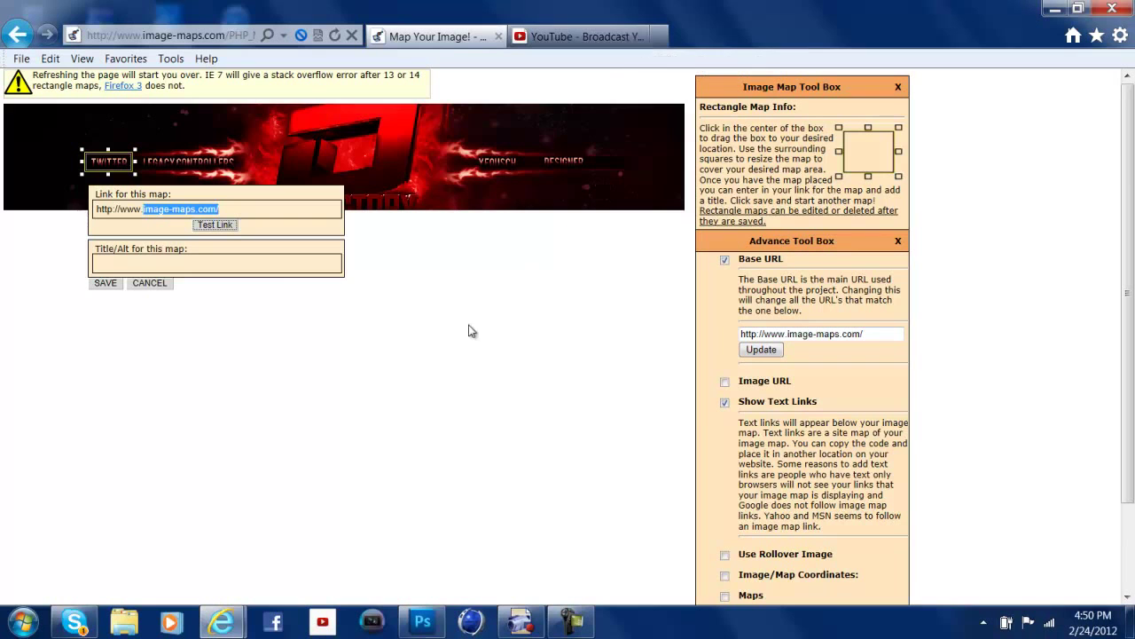
# Save the first link area, then add and save a rectangle over the banner's second button.
pyautogui.click(105, 282)
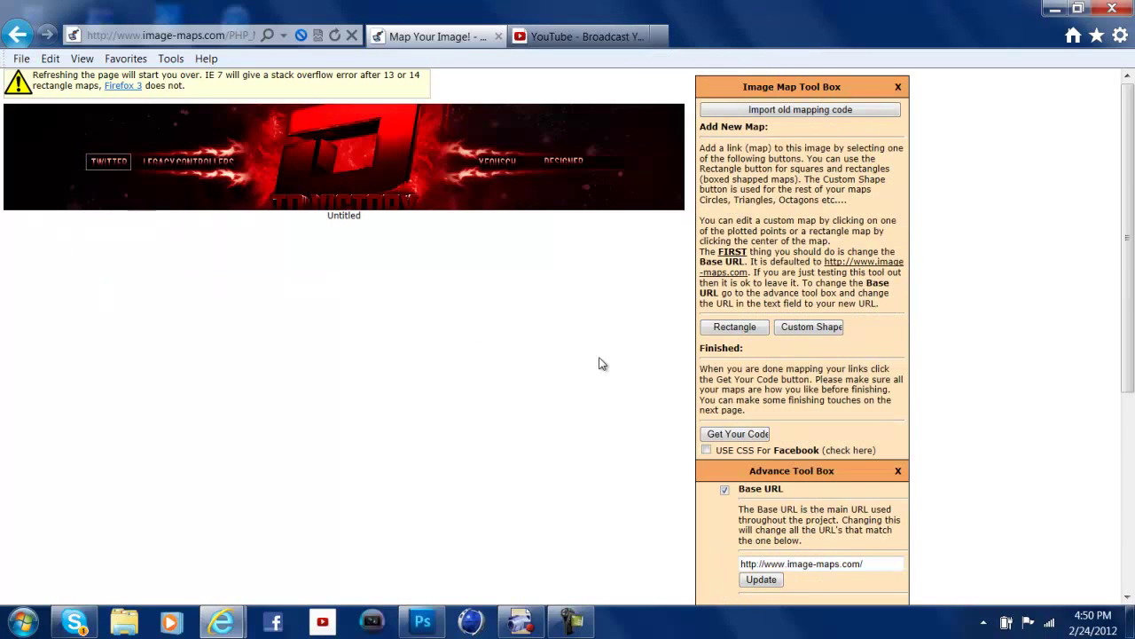
pyautogui.click(748, 328)
pyautogui.click(641, 37)
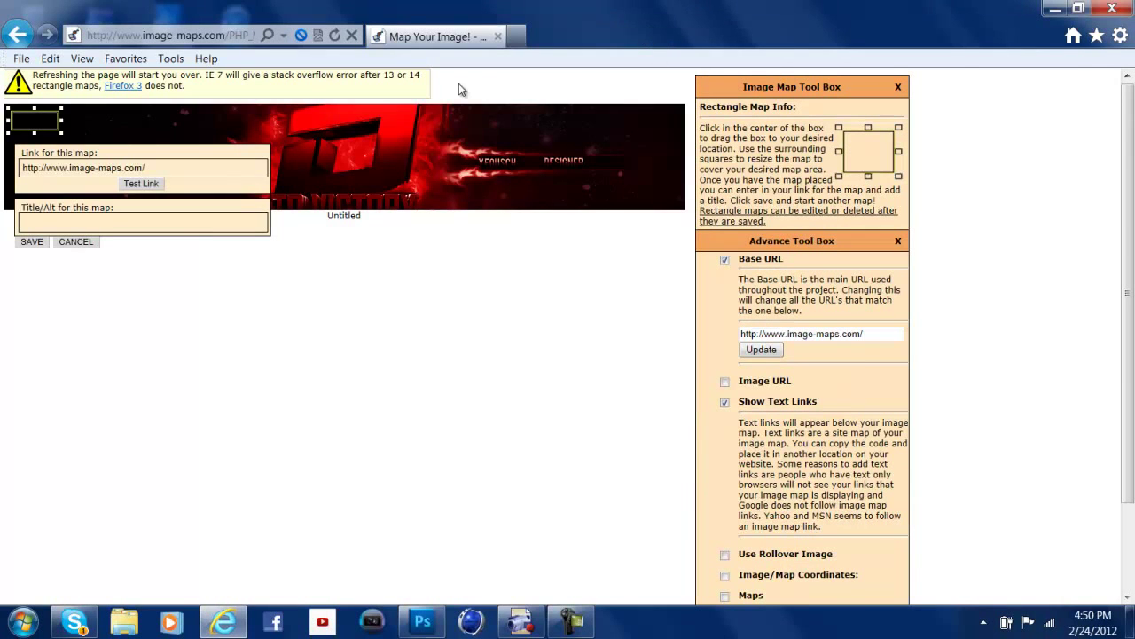
pyautogui.moveTo(23, 122); pyautogui.dragTo(242, 166)
pyautogui.click(162, 283)
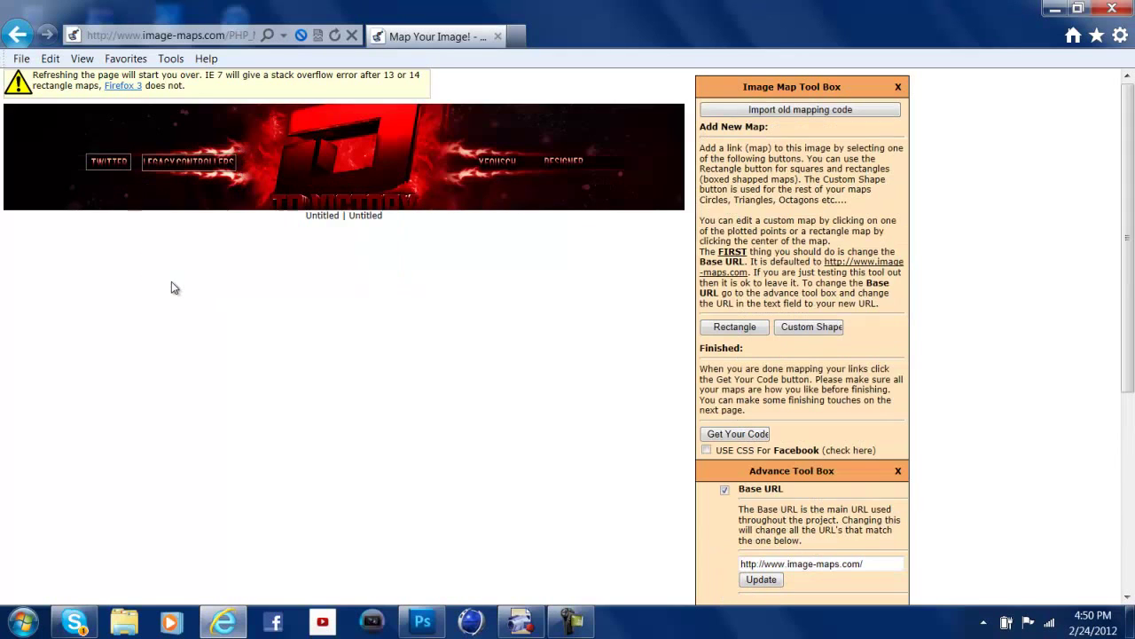
# Add and save rectangle link areas over the third button and the DESIGNER button.
pyautogui.click(736, 327)
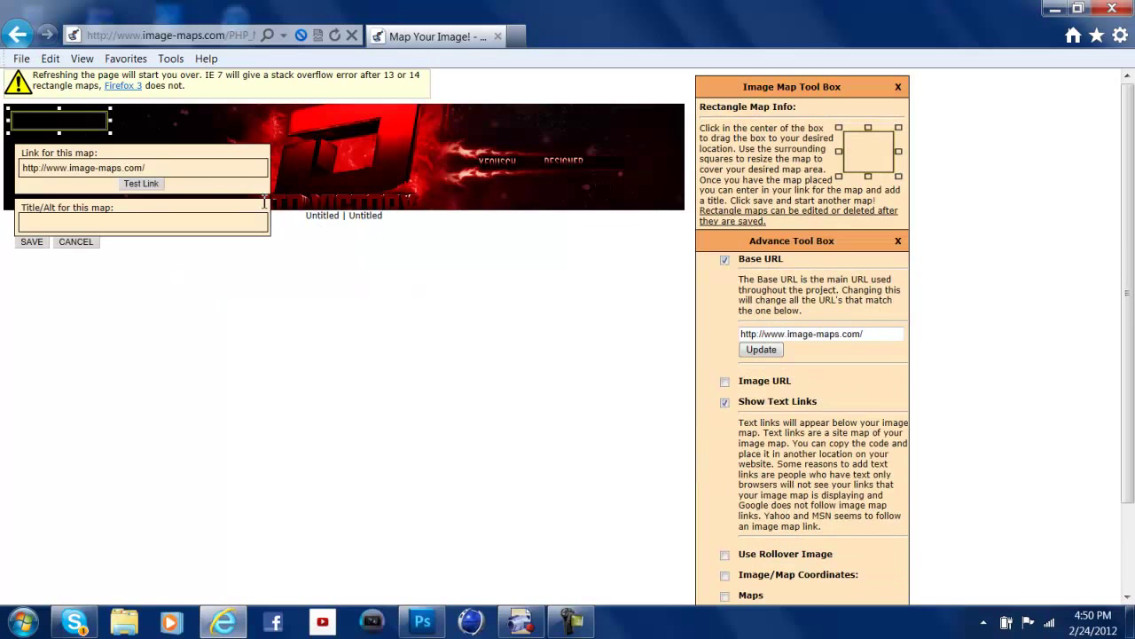
pyautogui.moveTo(94, 116); pyautogui.dragTo(532, 162)
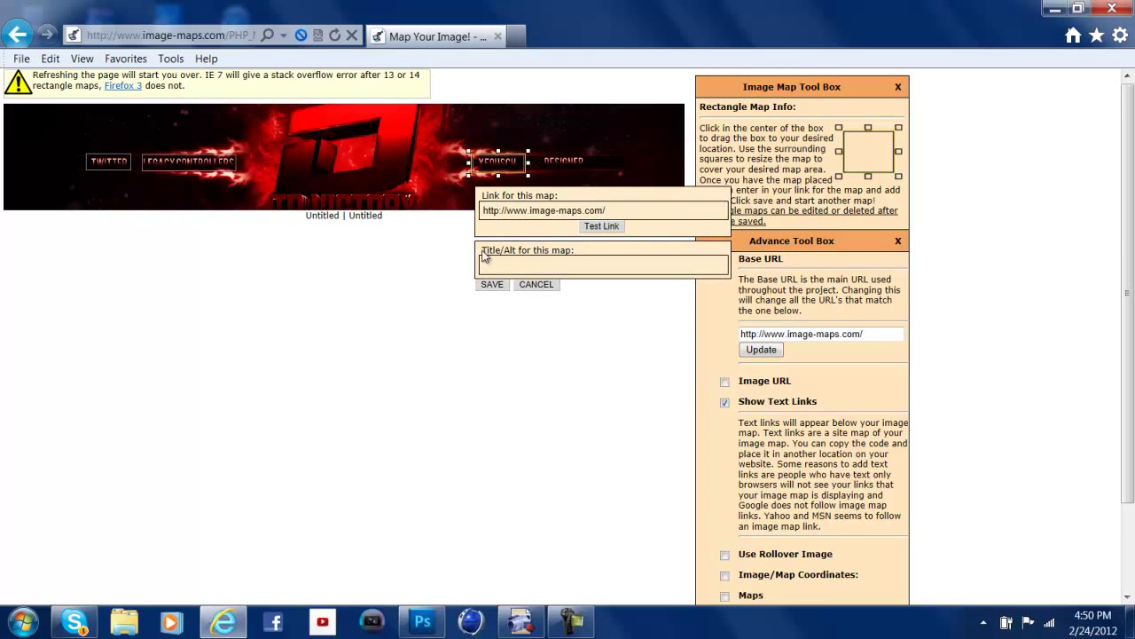
pyautogui.click(492, 283)
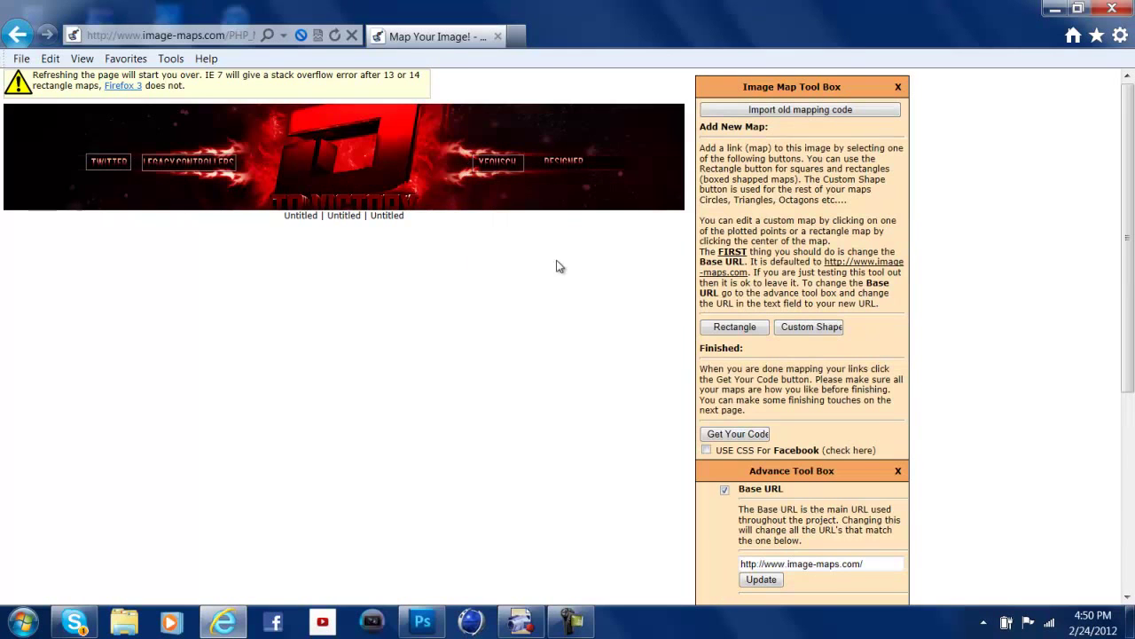
pyautogui.click(740, 326)
pyautogui.moveTo(13, 116); pyautogui.dragTo(545, 162)
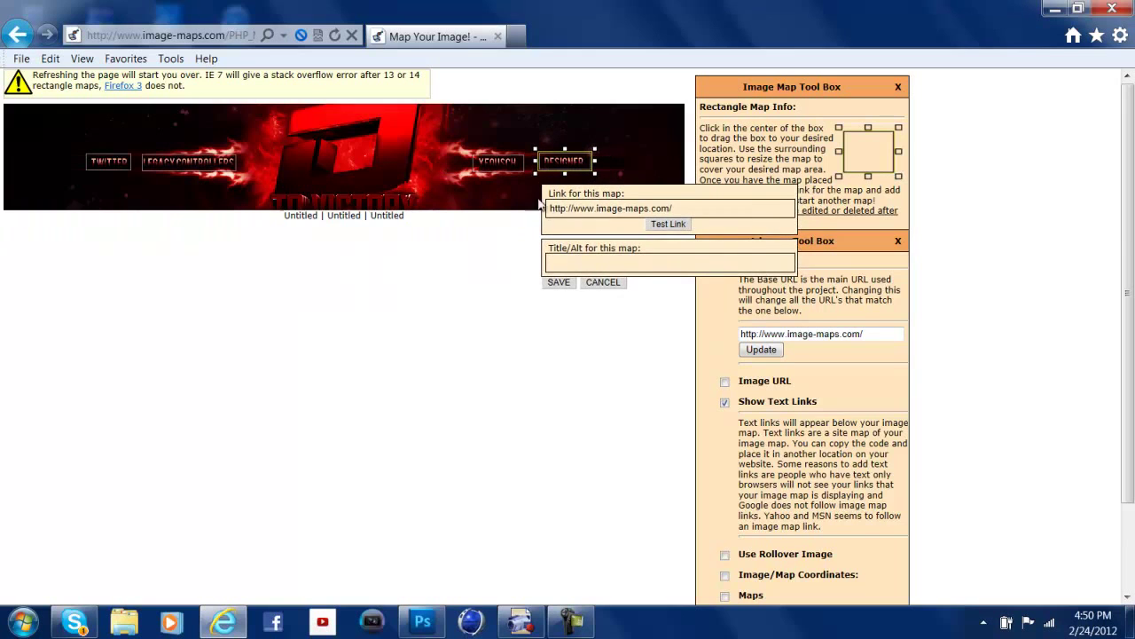
pyautogui.click(559, 283)
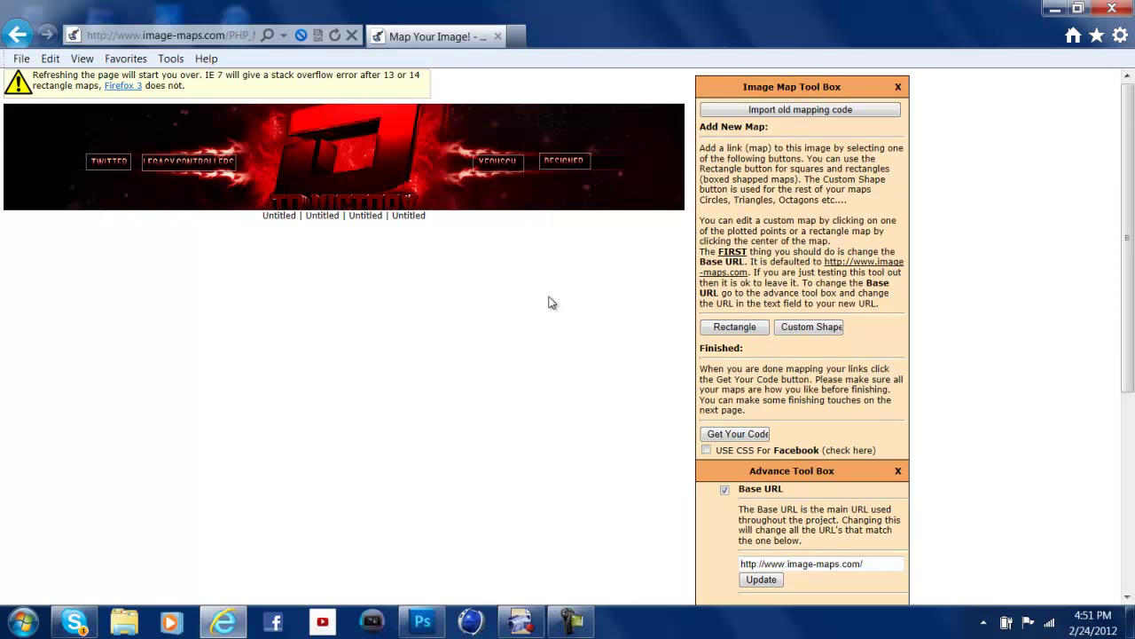
# Generate the image-map code and display it on the HTML Code tab.
pyautogui.click(745, 432)
pyautogui.rightClick(968, 162)
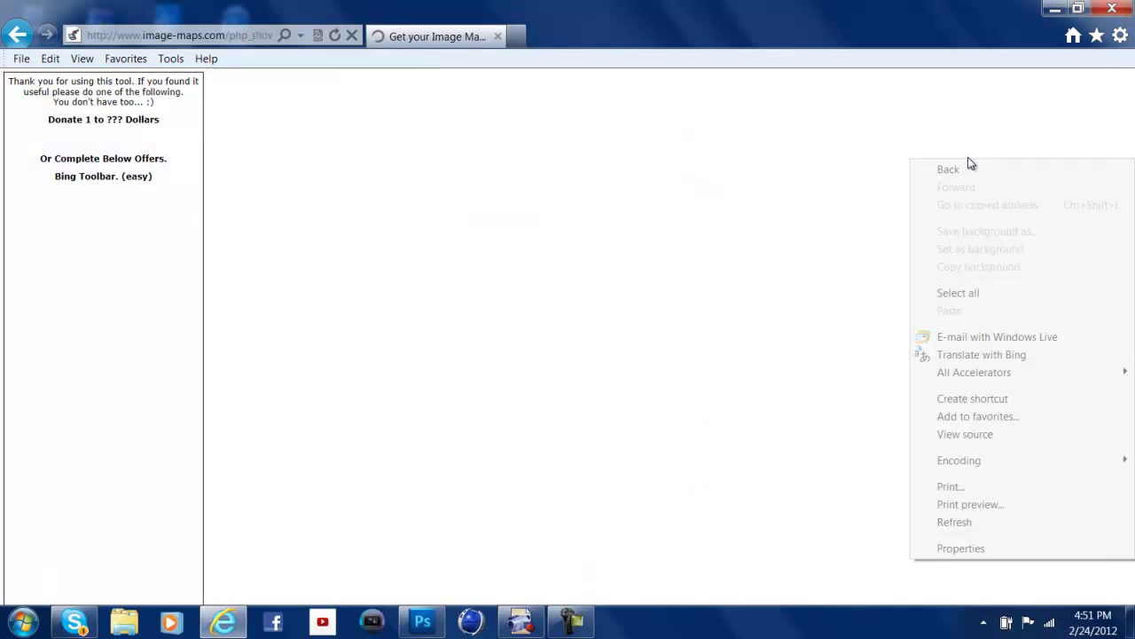
pyautogui.click(911, 157)
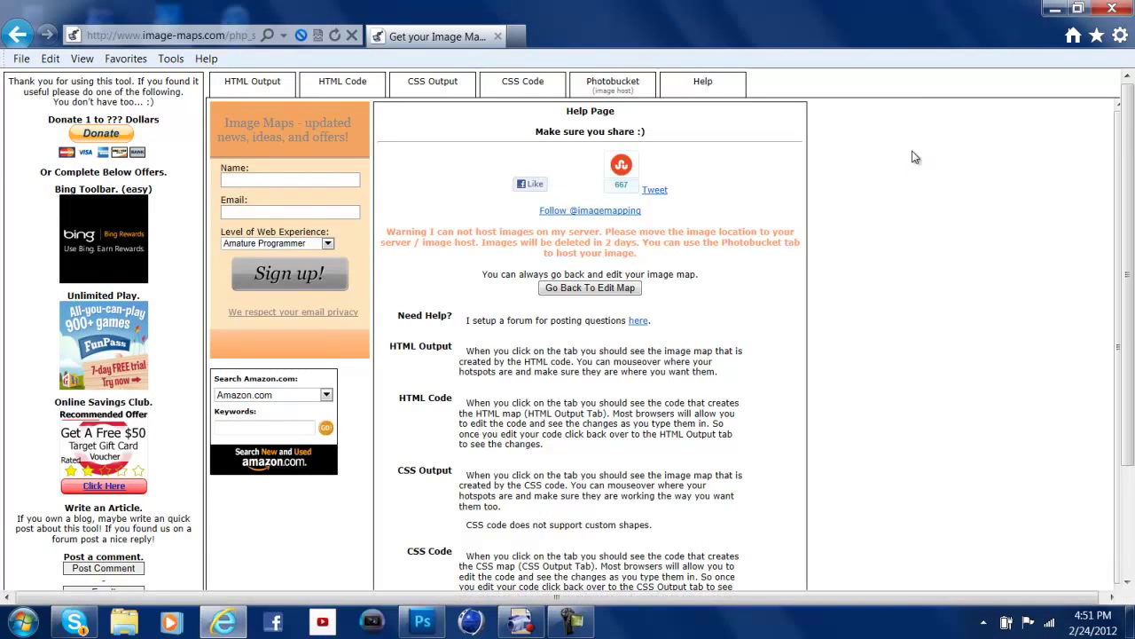
pyautogui.click(336, 88)
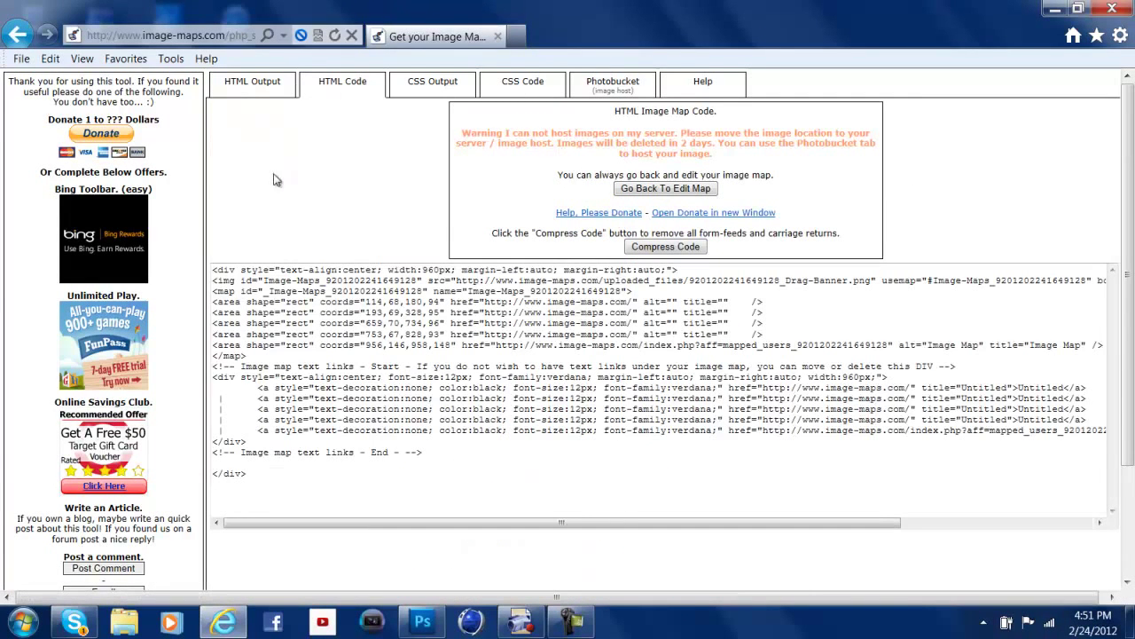
# Select the entire HTML image-map code block and copy it.
pyautogui.click(214, 269)
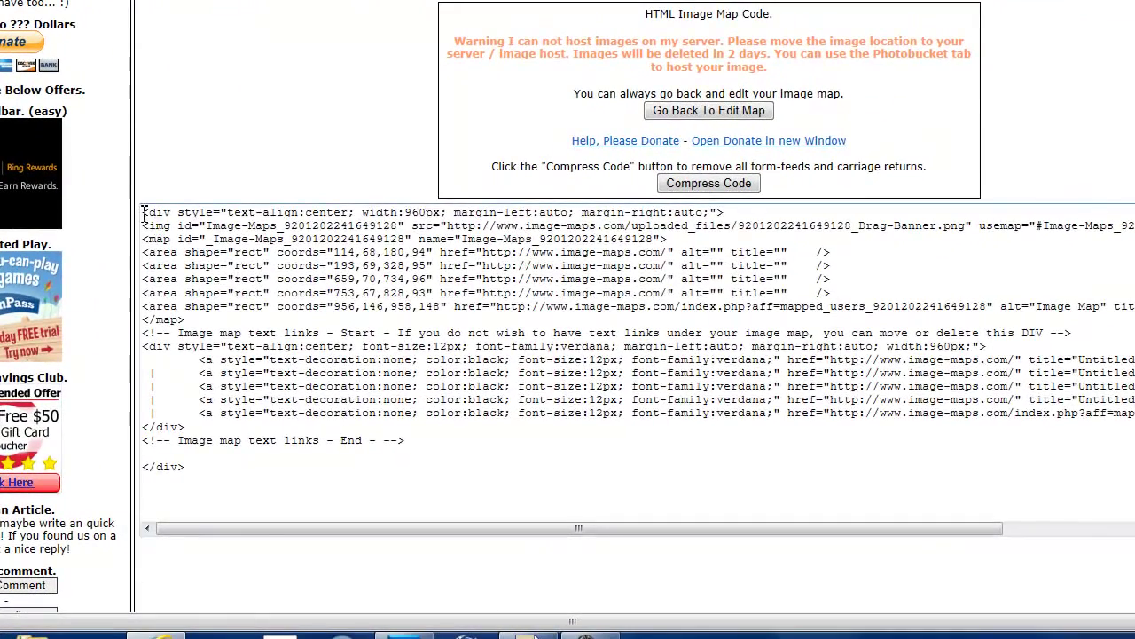
pyautogui.moveTo(143, 213); pyautogui.dragTo(201, 479)
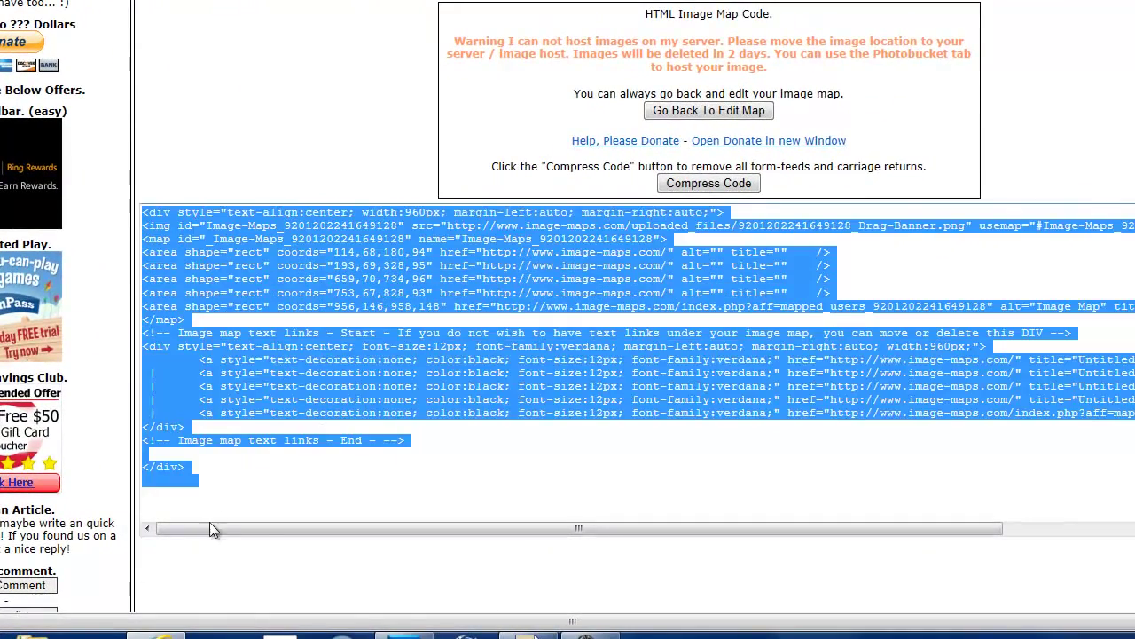
pyautogui.click(210, 524)
pyautogui.moveTo(255, 454); pyautogui.dragTo(143, 213)
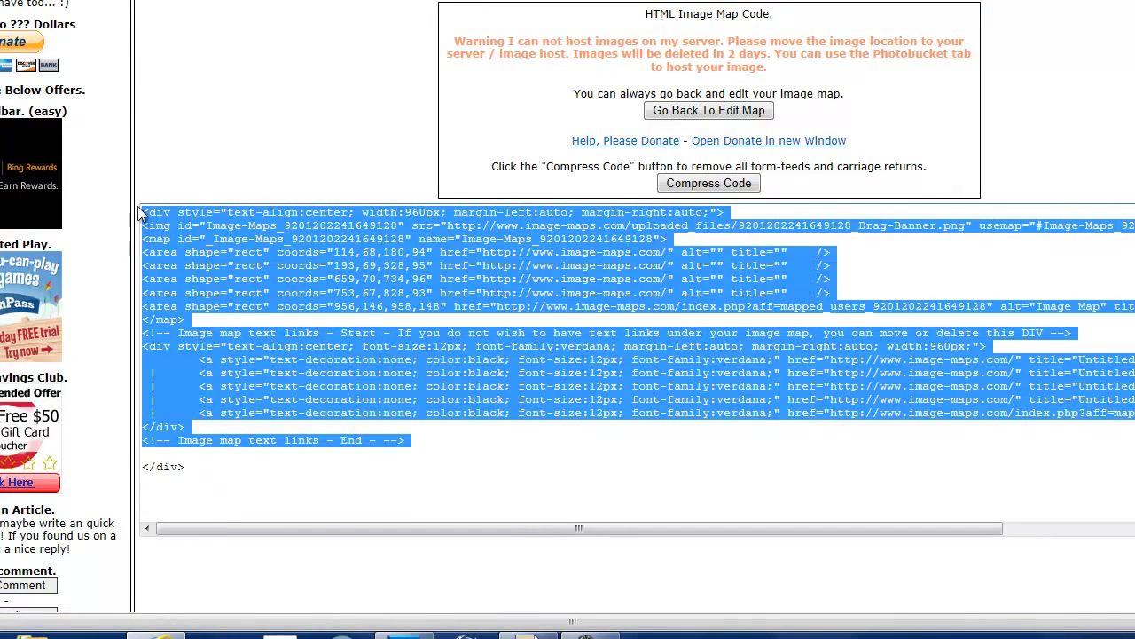
pyautogui.click(153, 269)
pyautogui.click(189, 454)
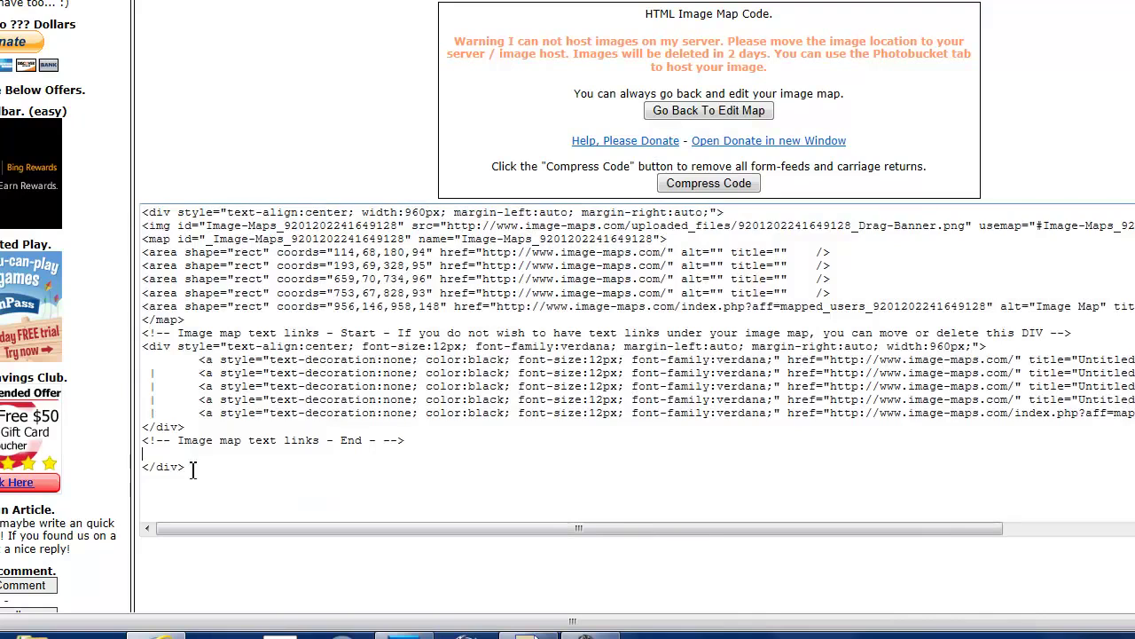
pyautogui.moveTo(193, 468); pyautogui.dragTo(177, 213)
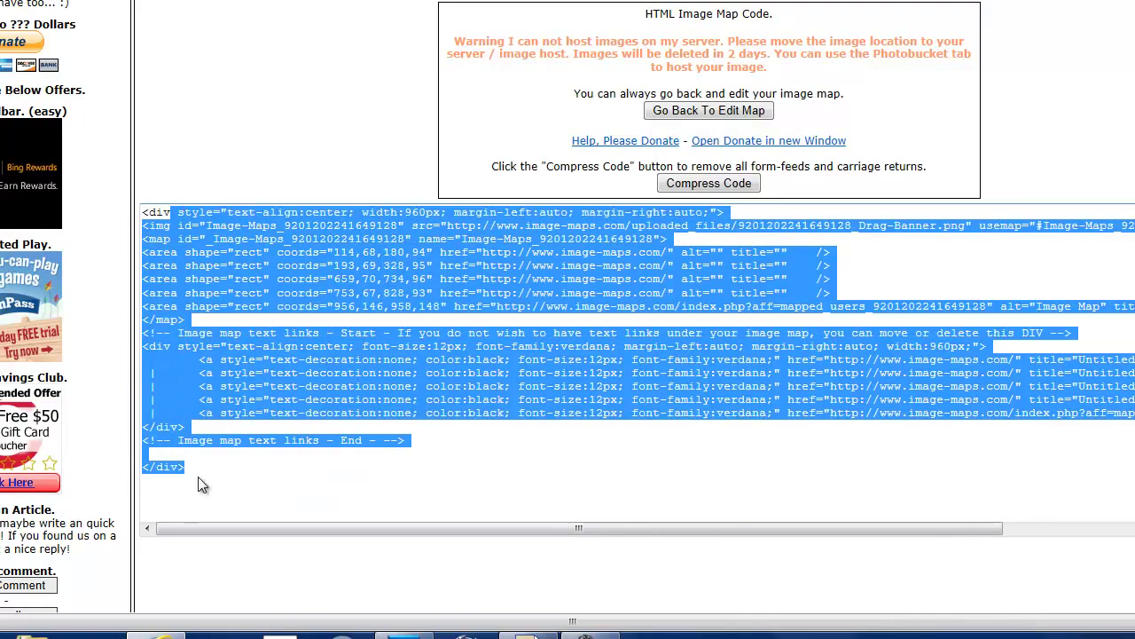
pyautogui.moveTo(197, 463); pyautogui.dragTo(122, 190)
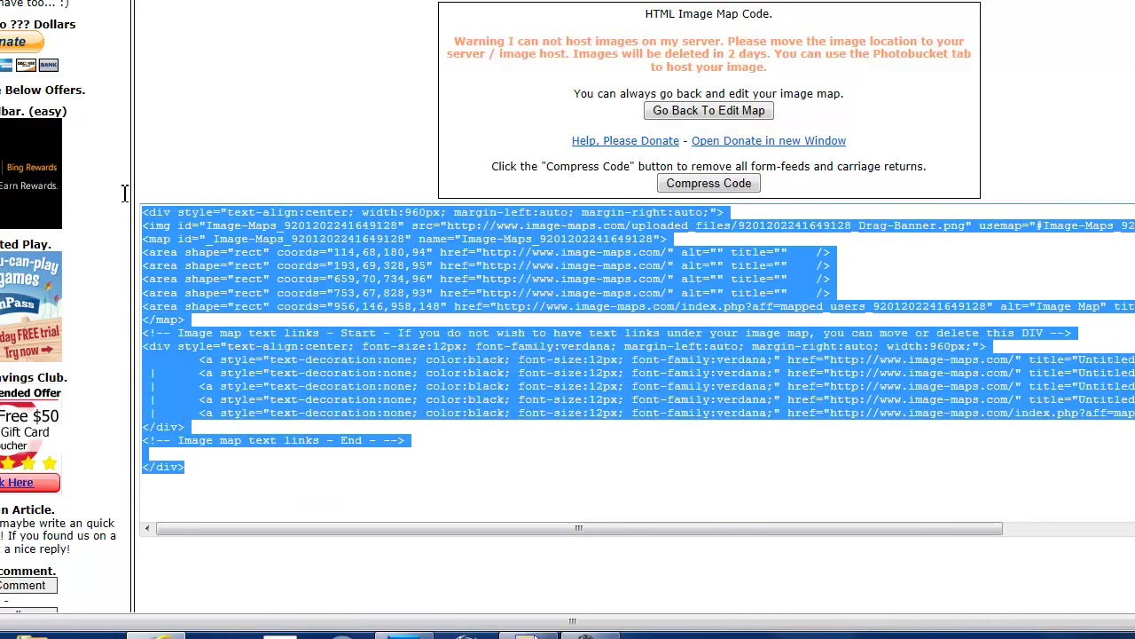
pyautogui.rightClick(320, 246)
pyautogui.click(363, 303)
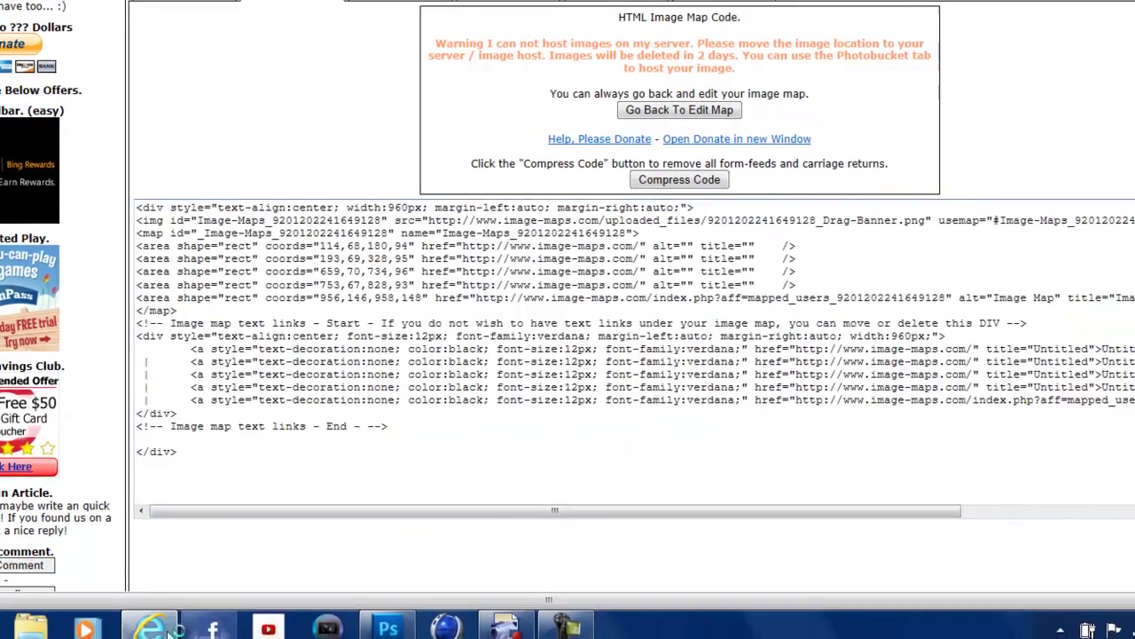
# Minimize the browser and launch Notepad from the Start search.
pyautogui.click(527, 635)
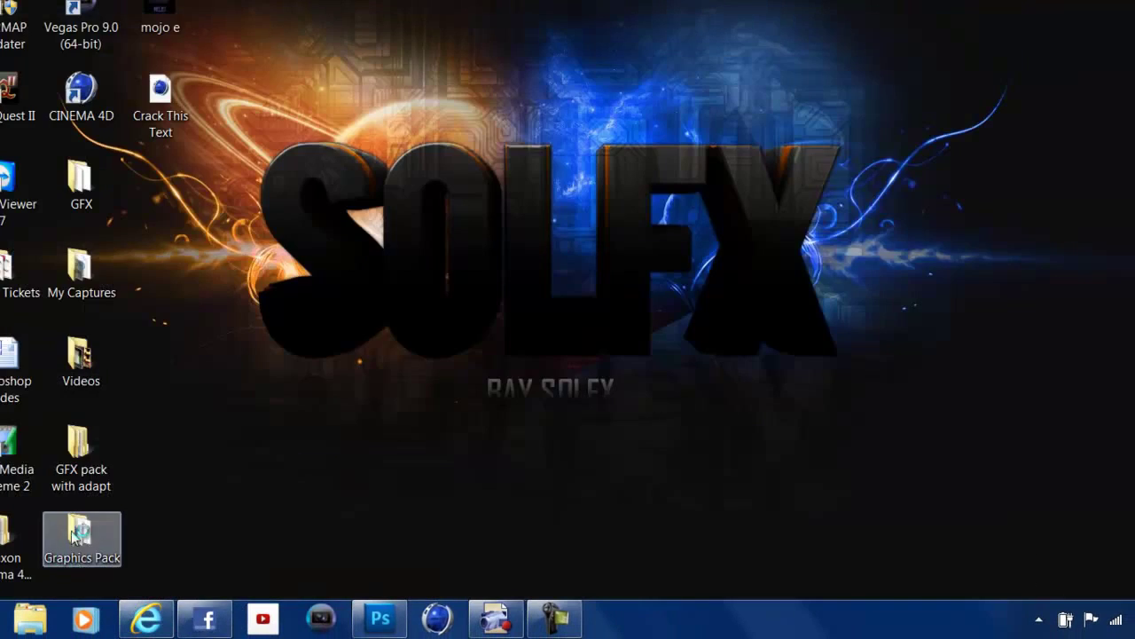
pyautogui.press('super')
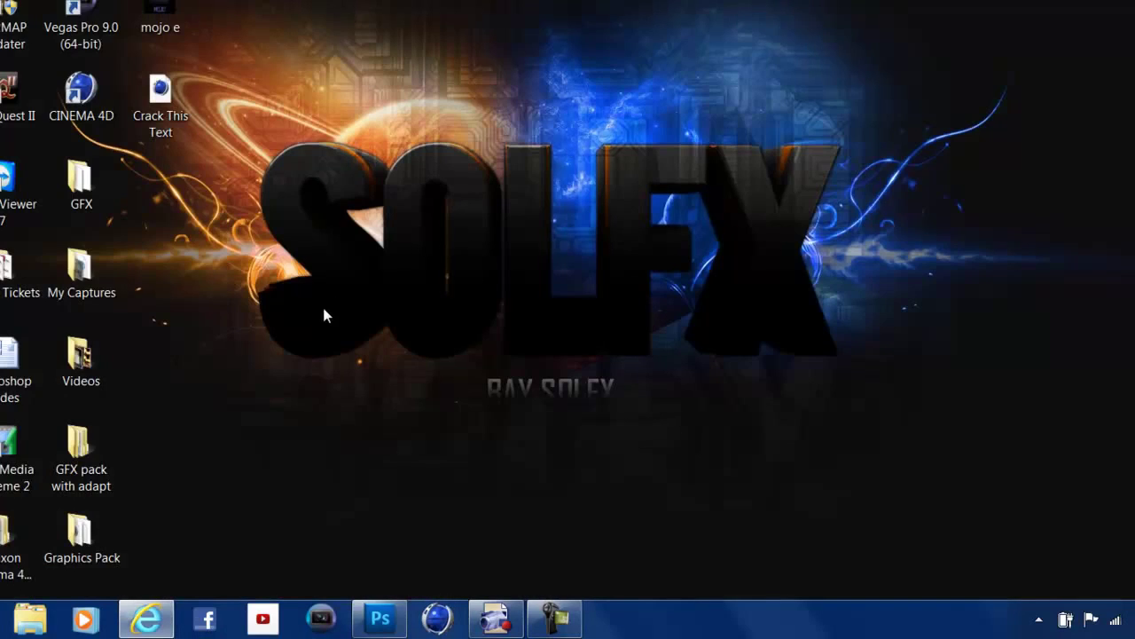
pyautogui.press('super')
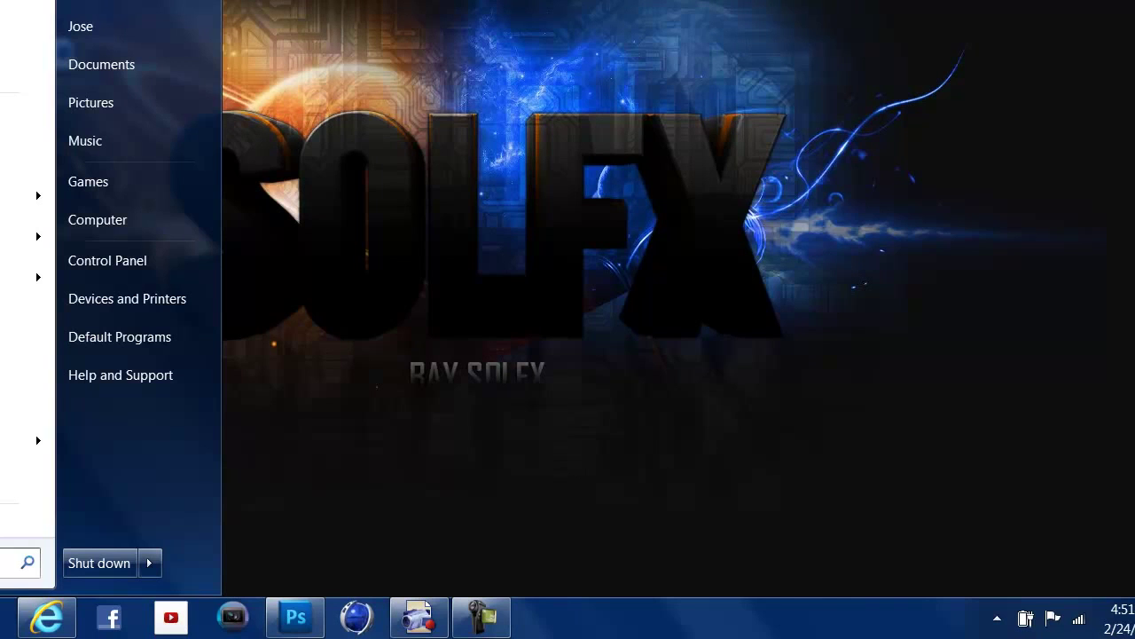
pyautogui.write('notepad')
pyautogui.press('Return')
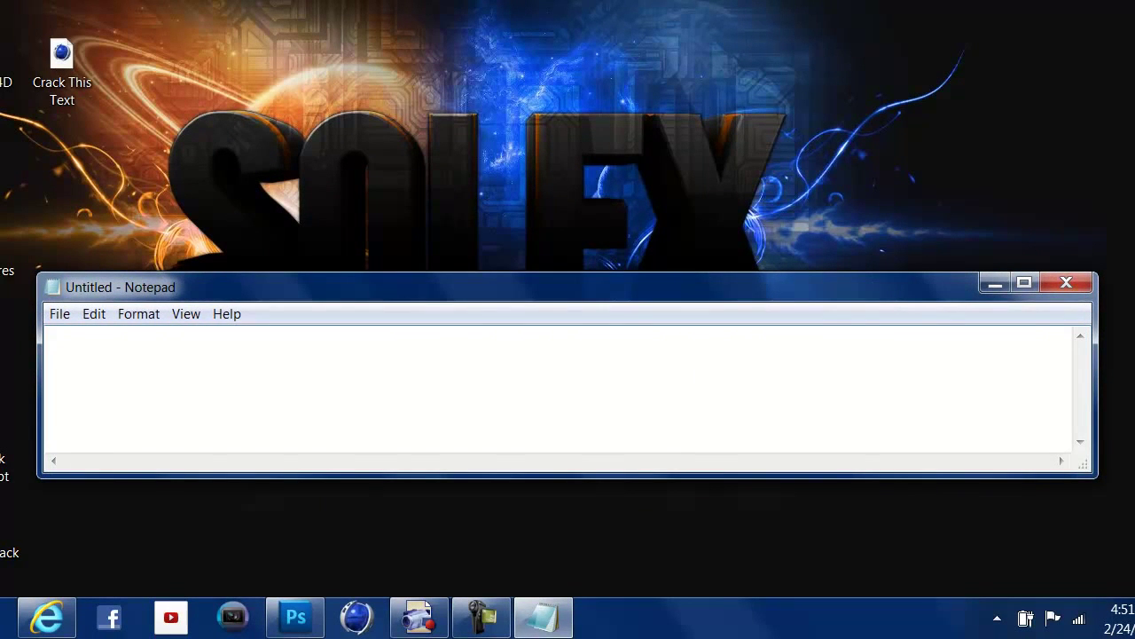
# Paste the image-map HTML into the untitled note and exit Notepad.
pyautogui.hotkey('ctrl', 'v')
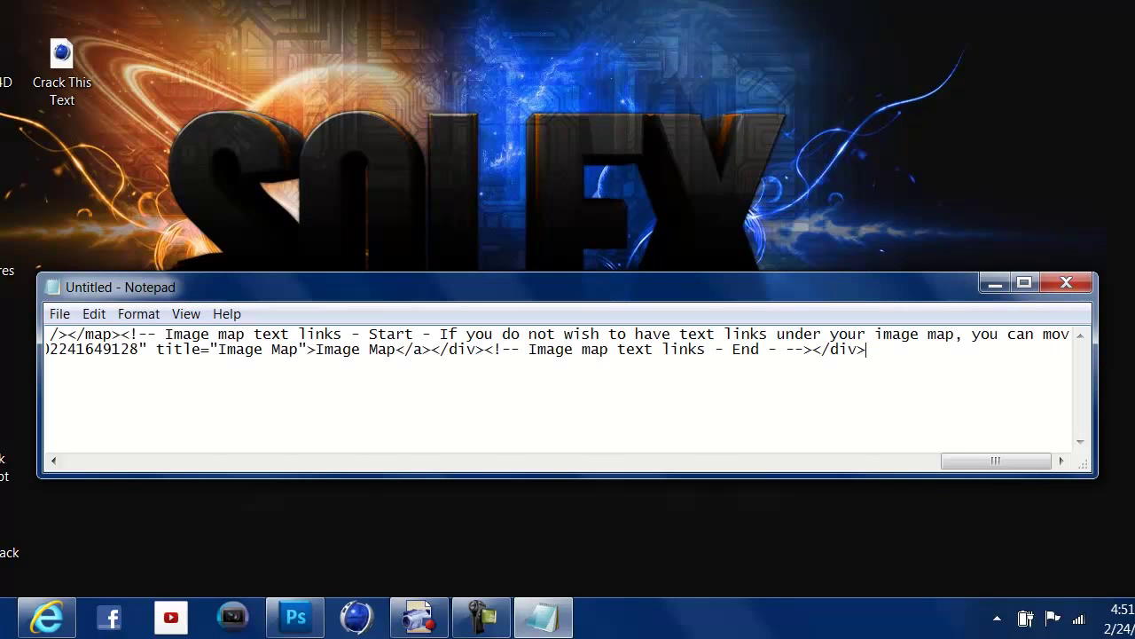
pyautogui.click(61, 314)
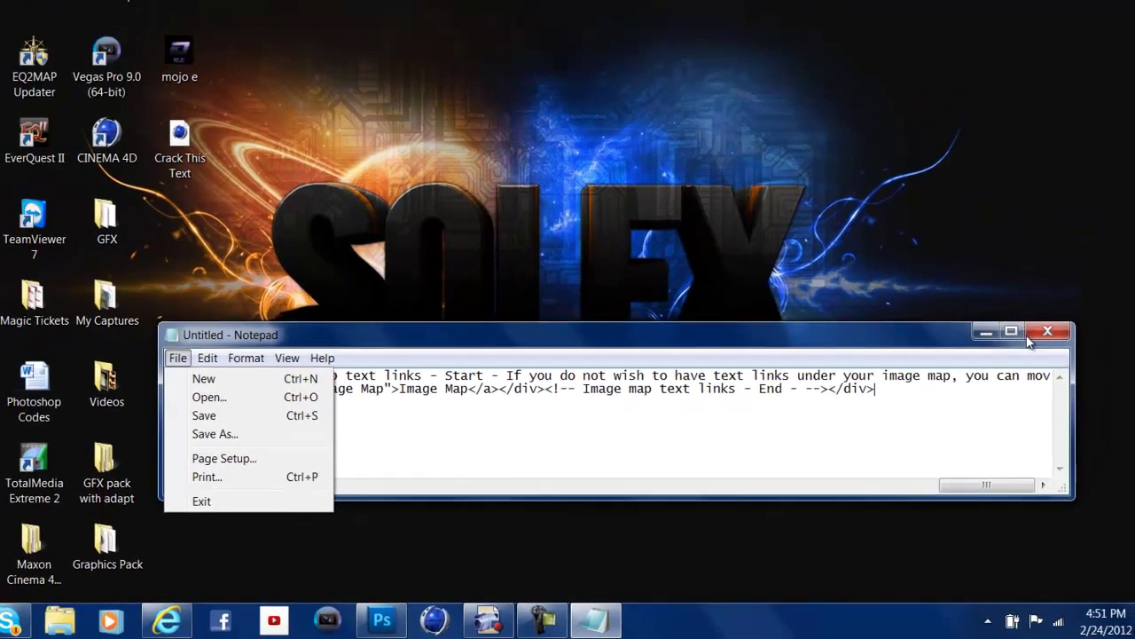
pyautogui.click(1029, 339)
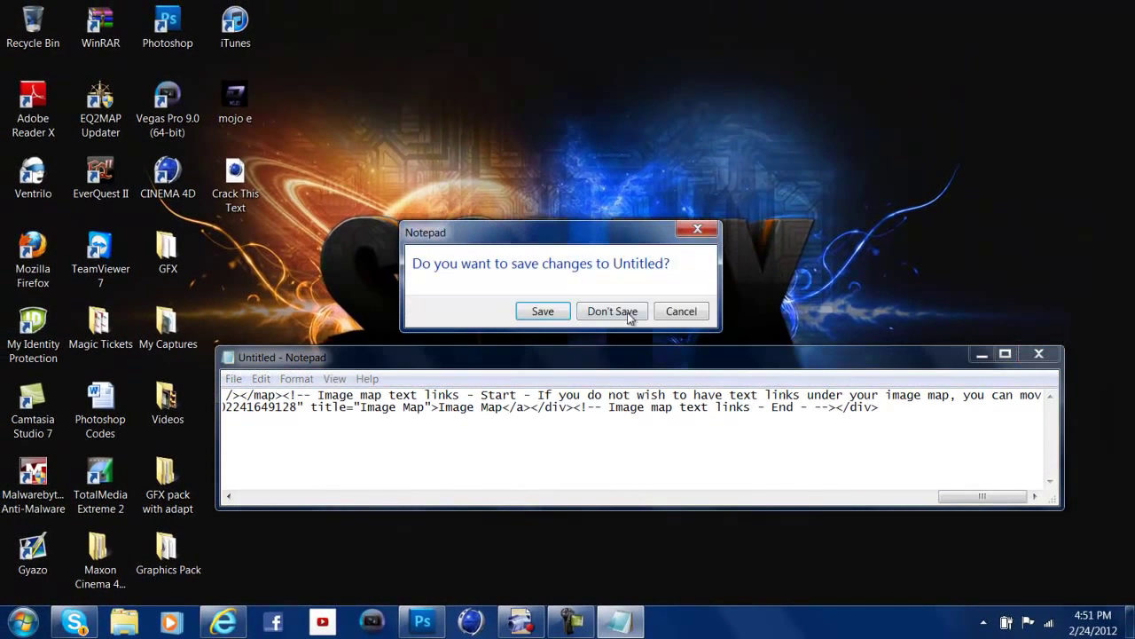
# Discard the untitled note without saving and bring up the Camtasia Recorder controls.
pyautogui.click(608, 287)
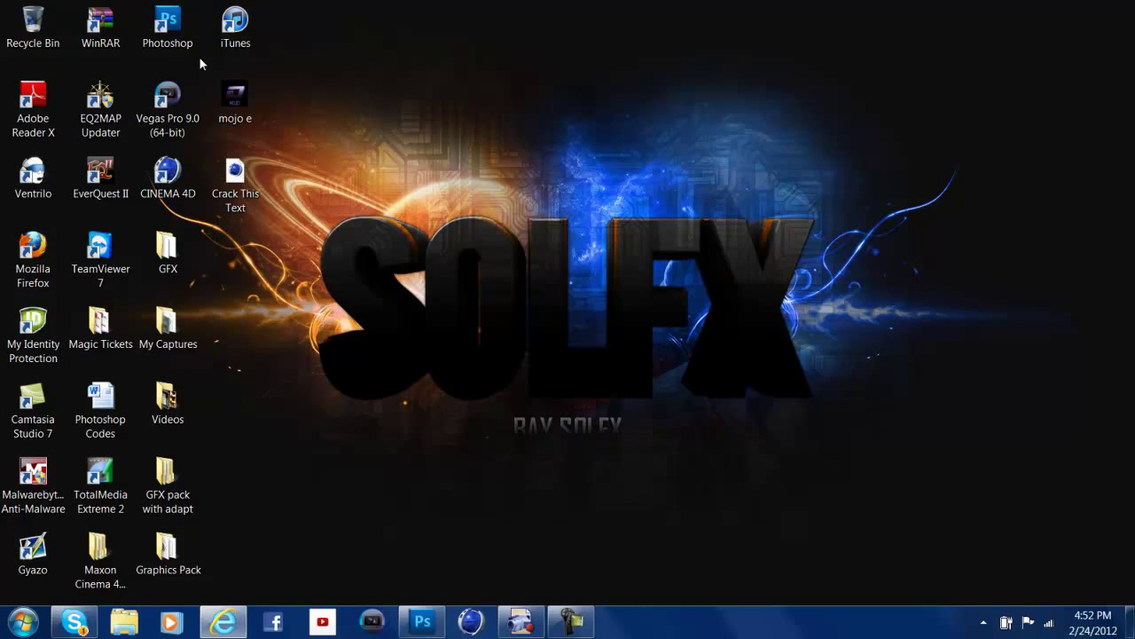
pyautogui.click(75, 623)
pyautogui.click(75, 623)
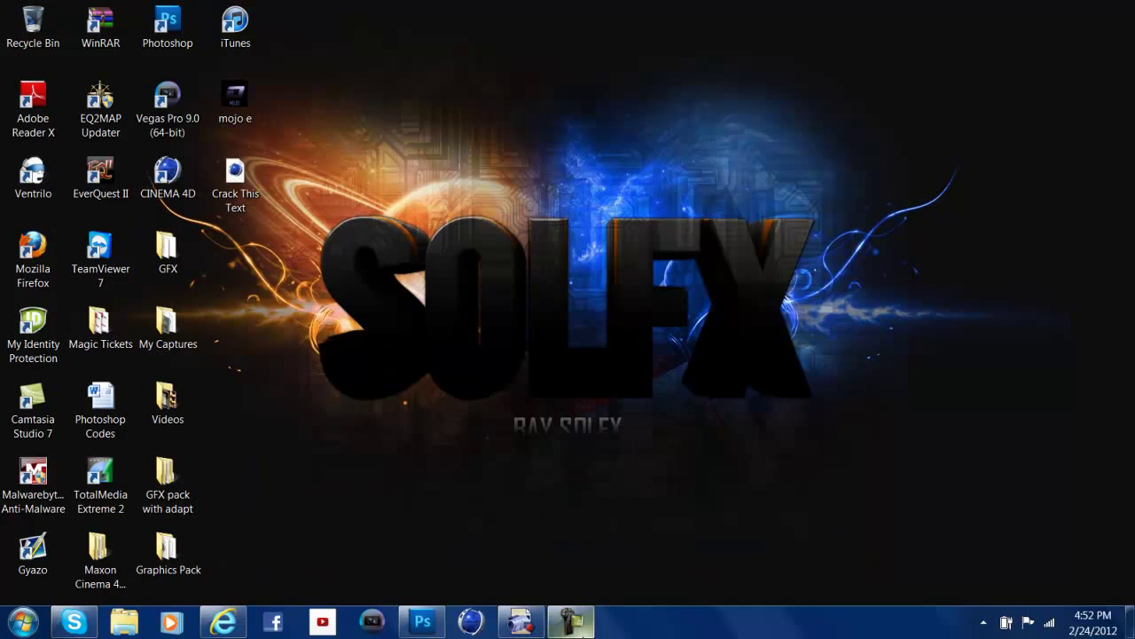
pyautogui.click(570, 620)
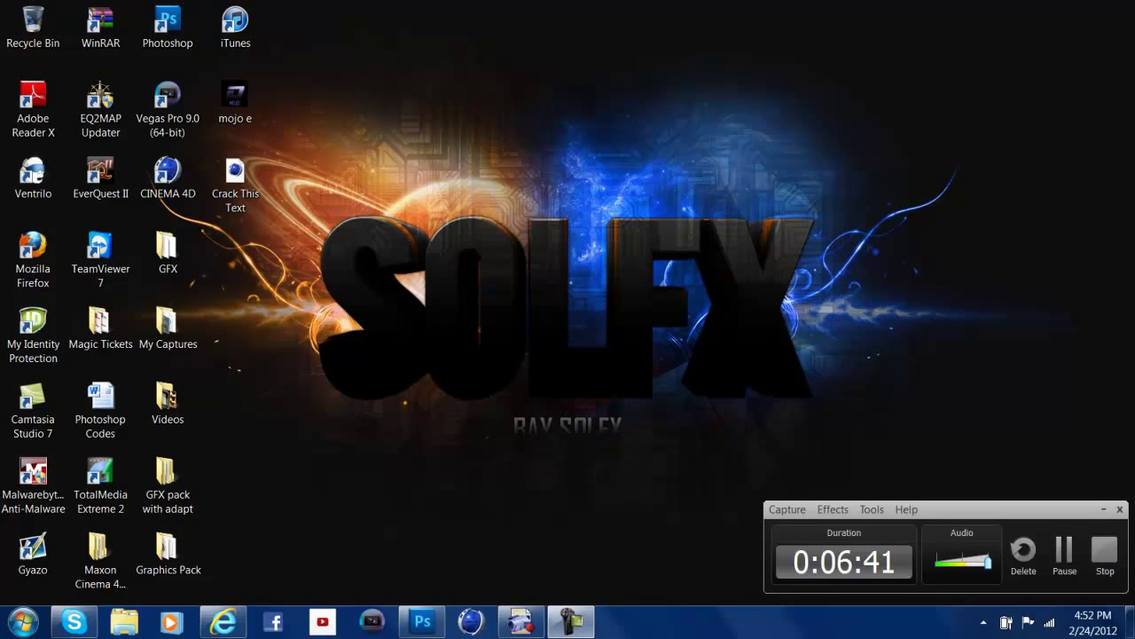